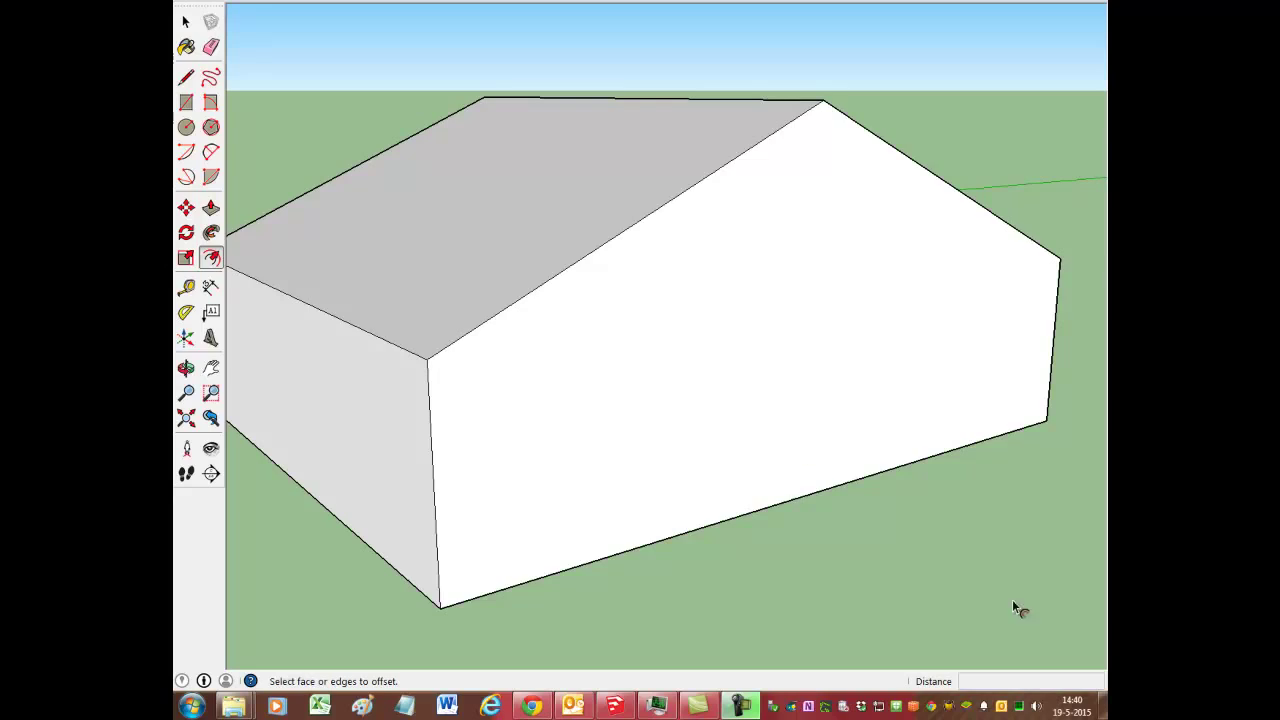
# - Try offsetting the front wall face, then the left end wall face, and cancel it
pyautogui.click(576, 367)
pyautogui.press('Escape')
pyautogui.click(286, 291)
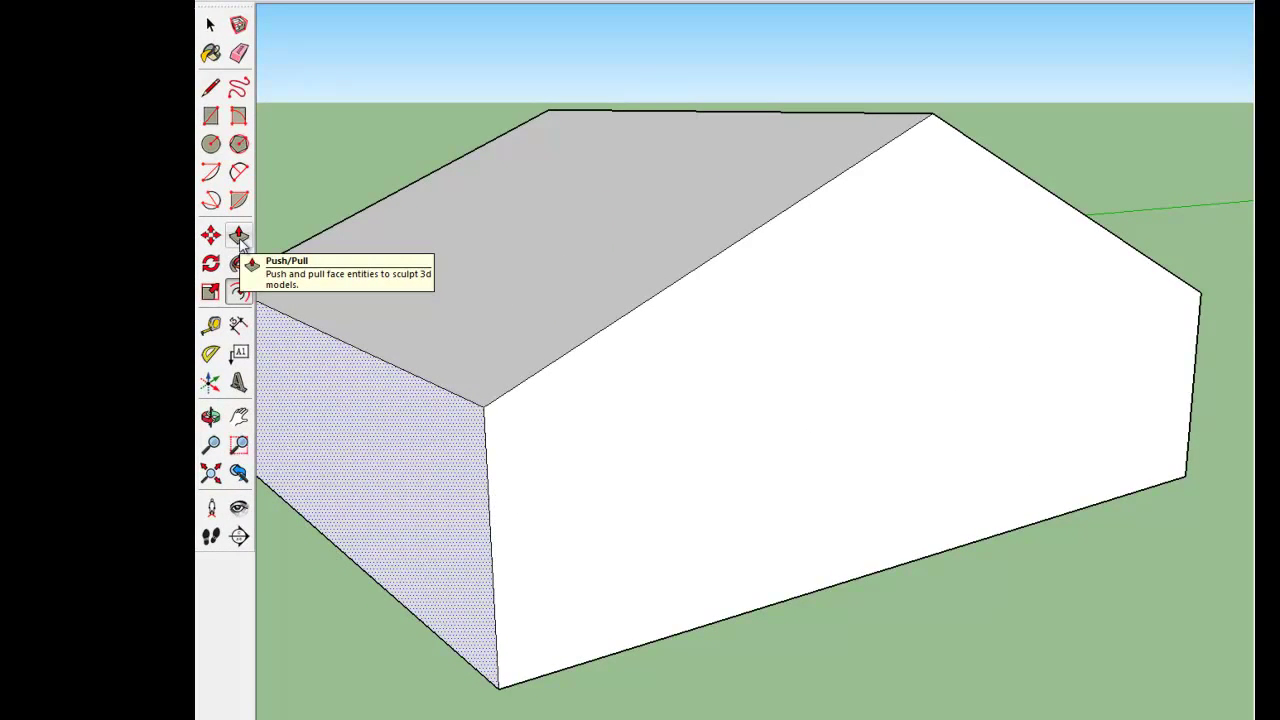
pyautogui.press('Escape')
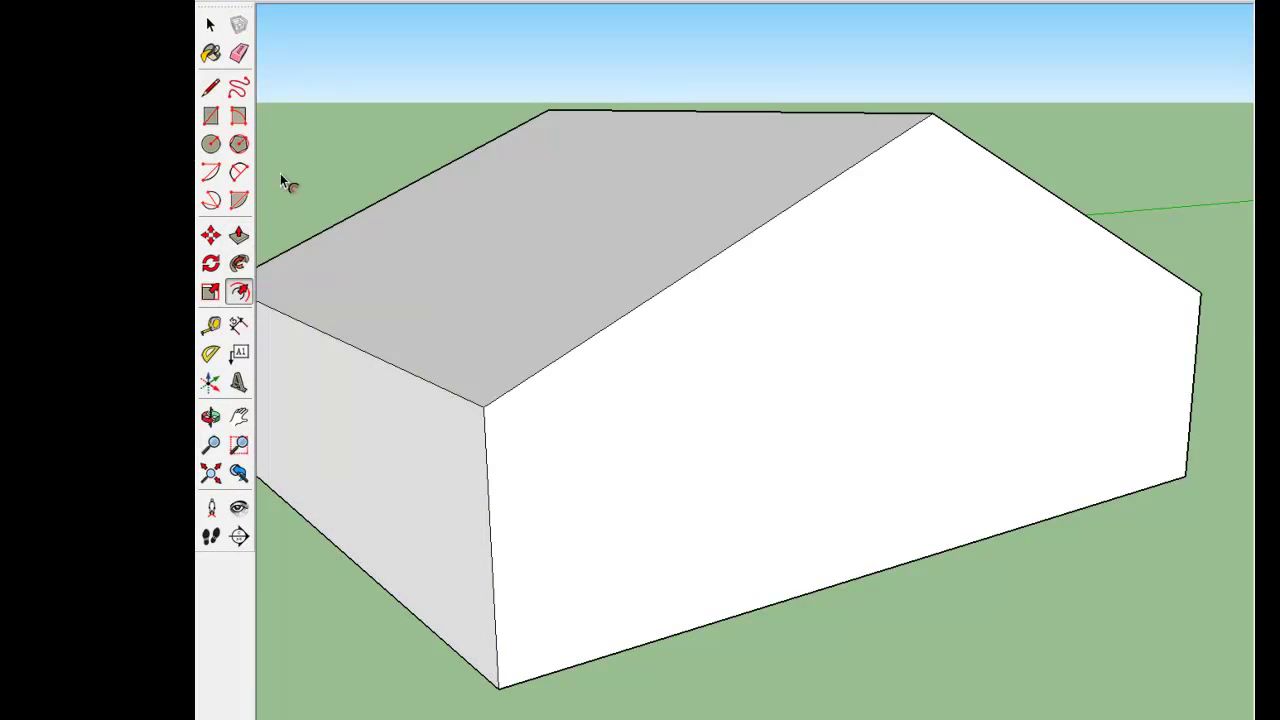
# - Draw the window rectangle on the gable wall, undoing a stray inner rectangle
pyautogui.click(211, 116)
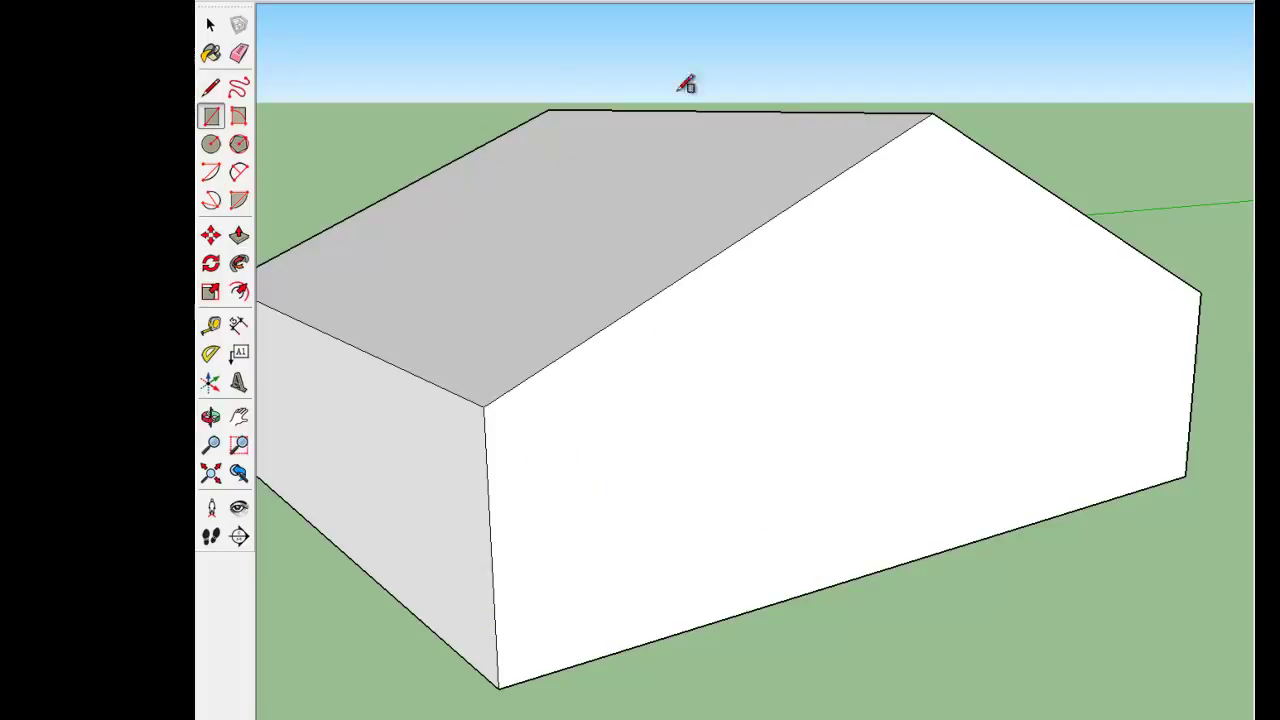
pyautogui.click(614, 415)
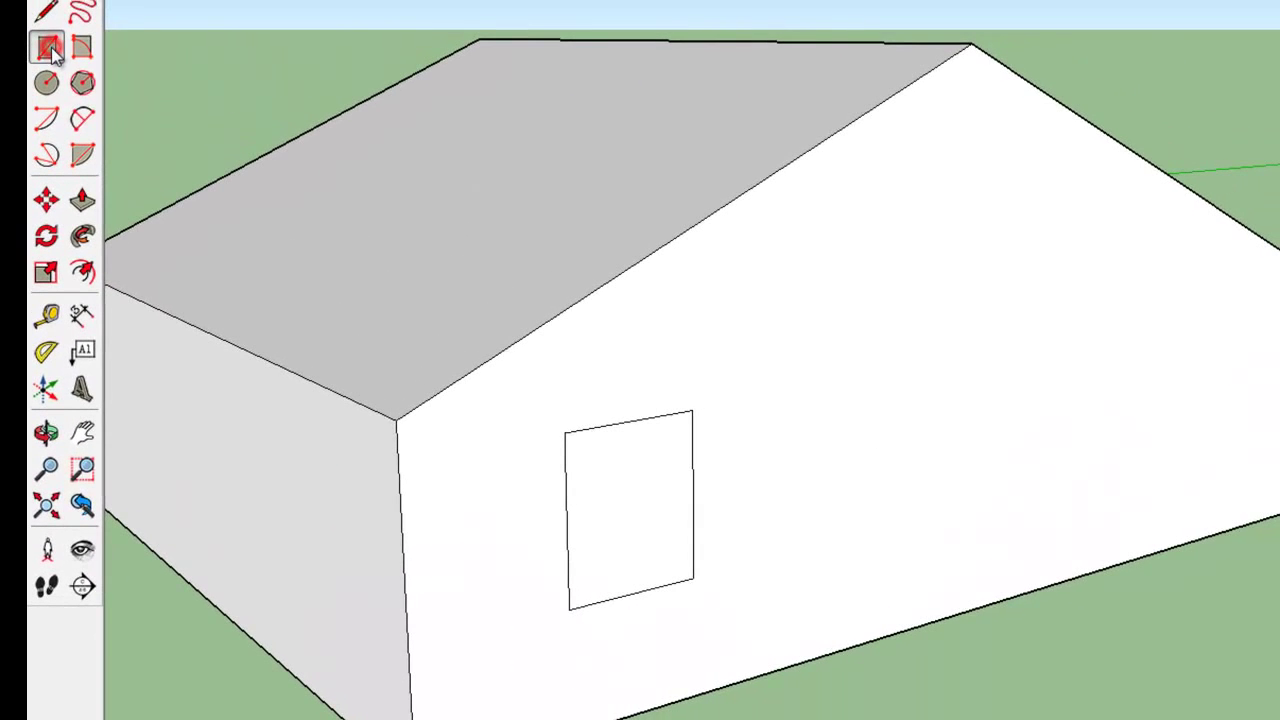
pyautogui.click(582, 449)
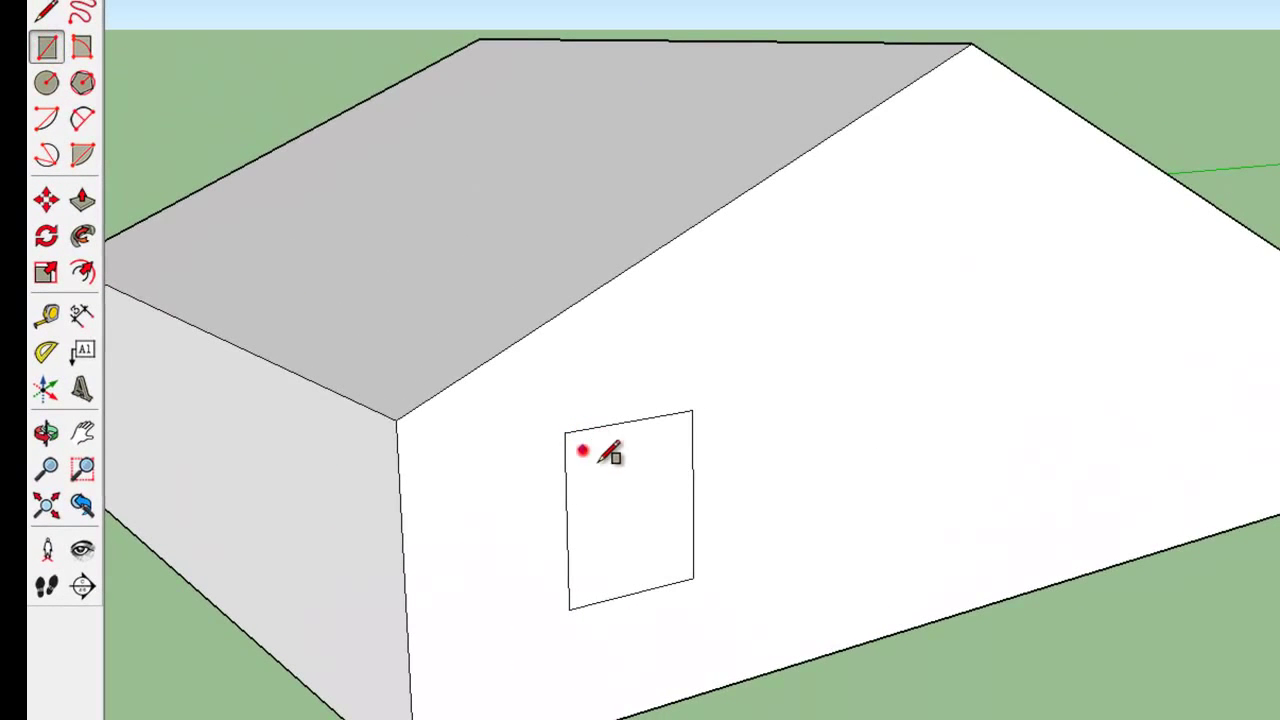
pyautogui.click(652, 547)
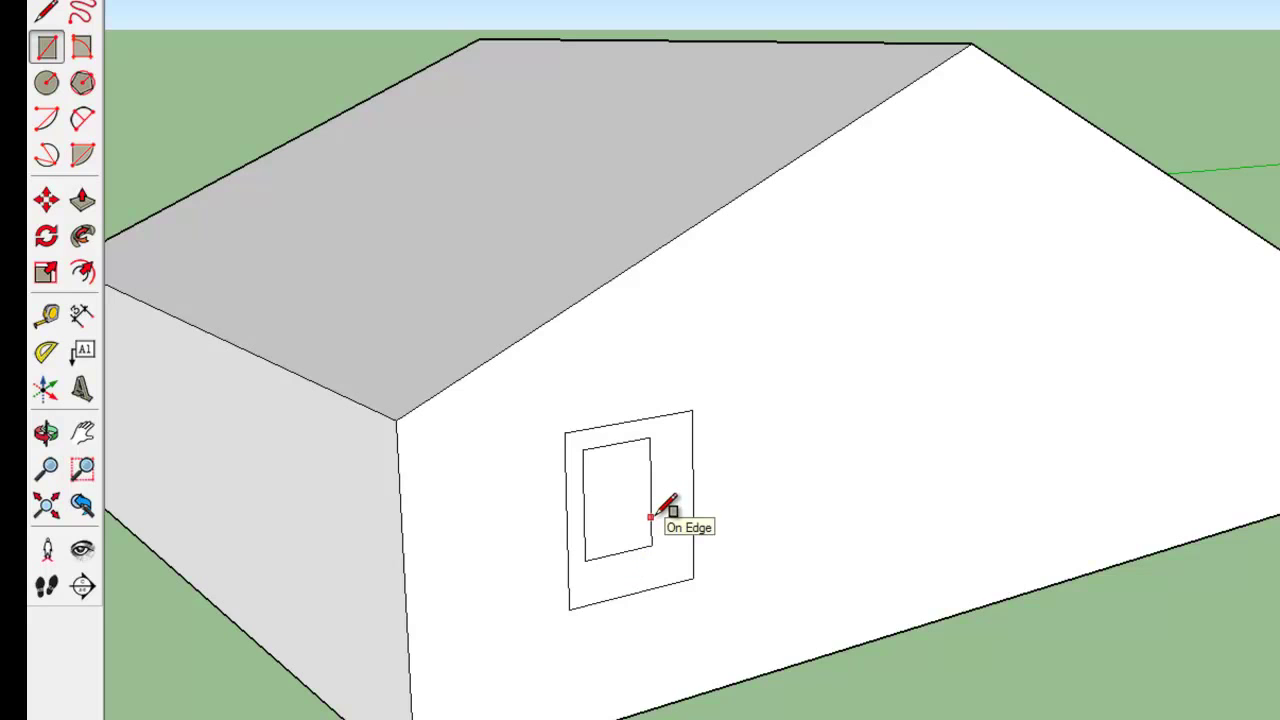
pyautogui.hotkey('ctrl', 'z')
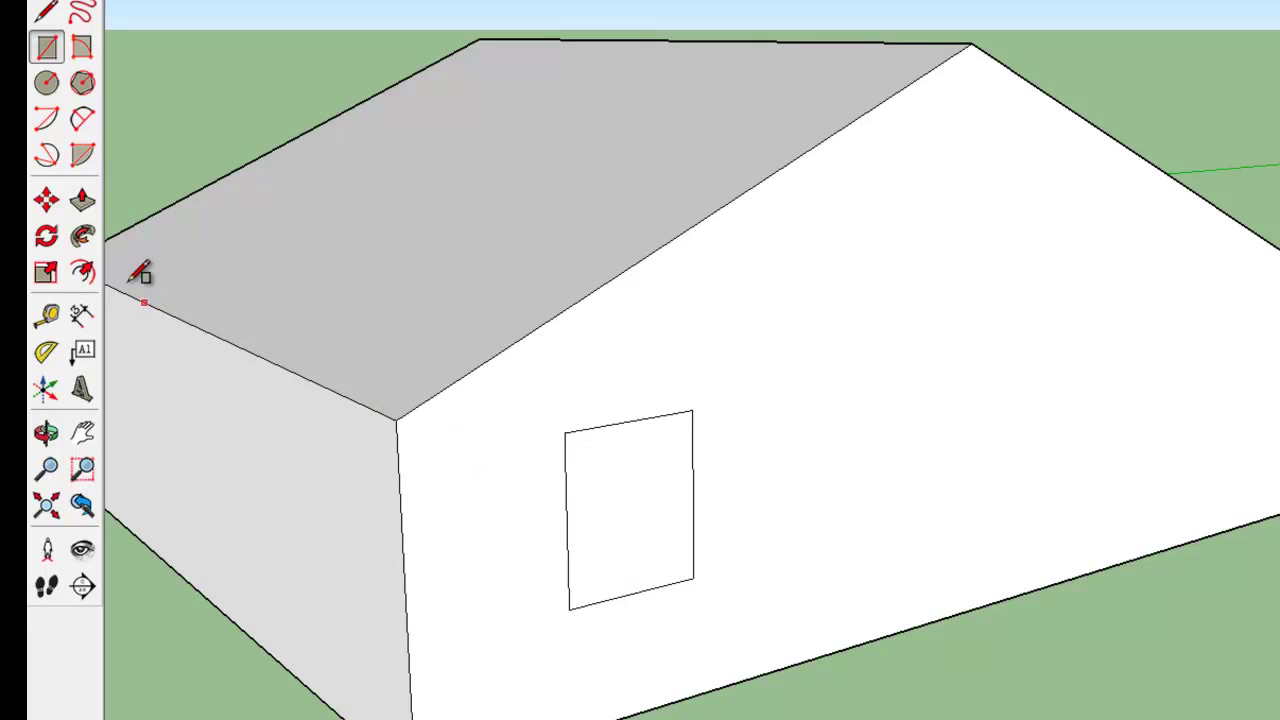
# - Offset the window rectangle's edges inward by an exact distance to form a thin frame border
pyautogui.click(84, 272)
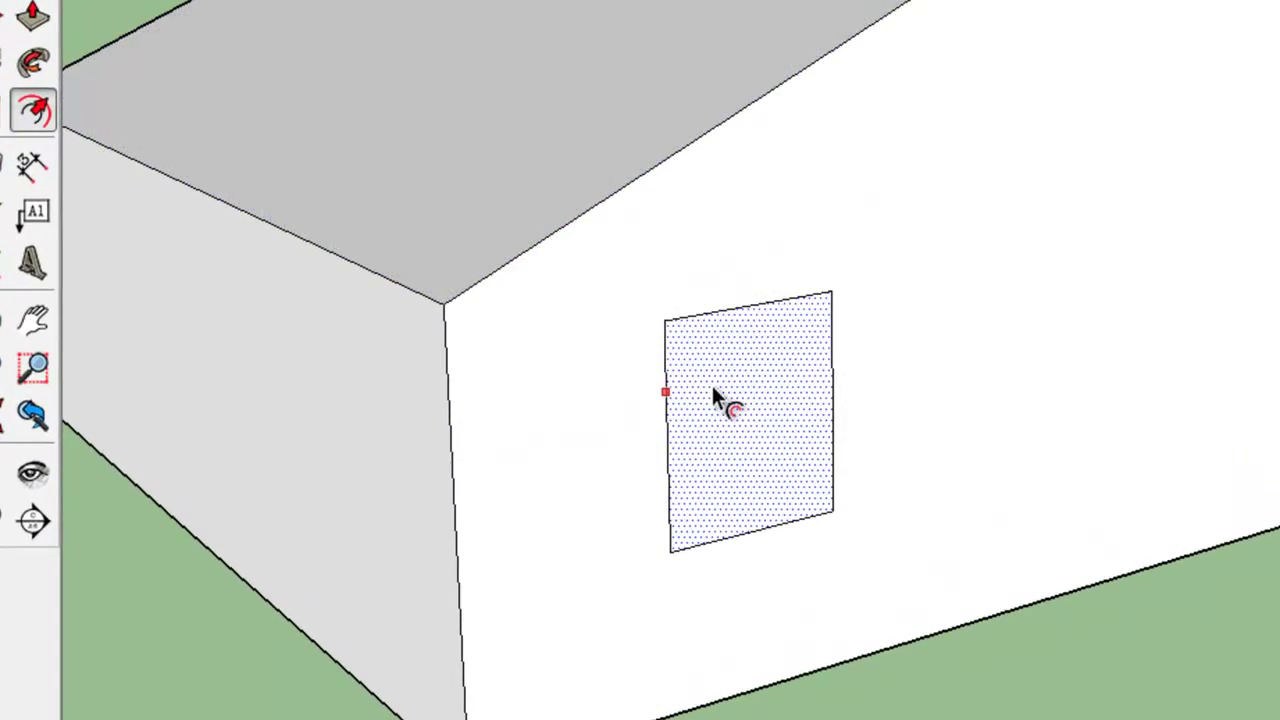
pyautogui.click(712, 386)
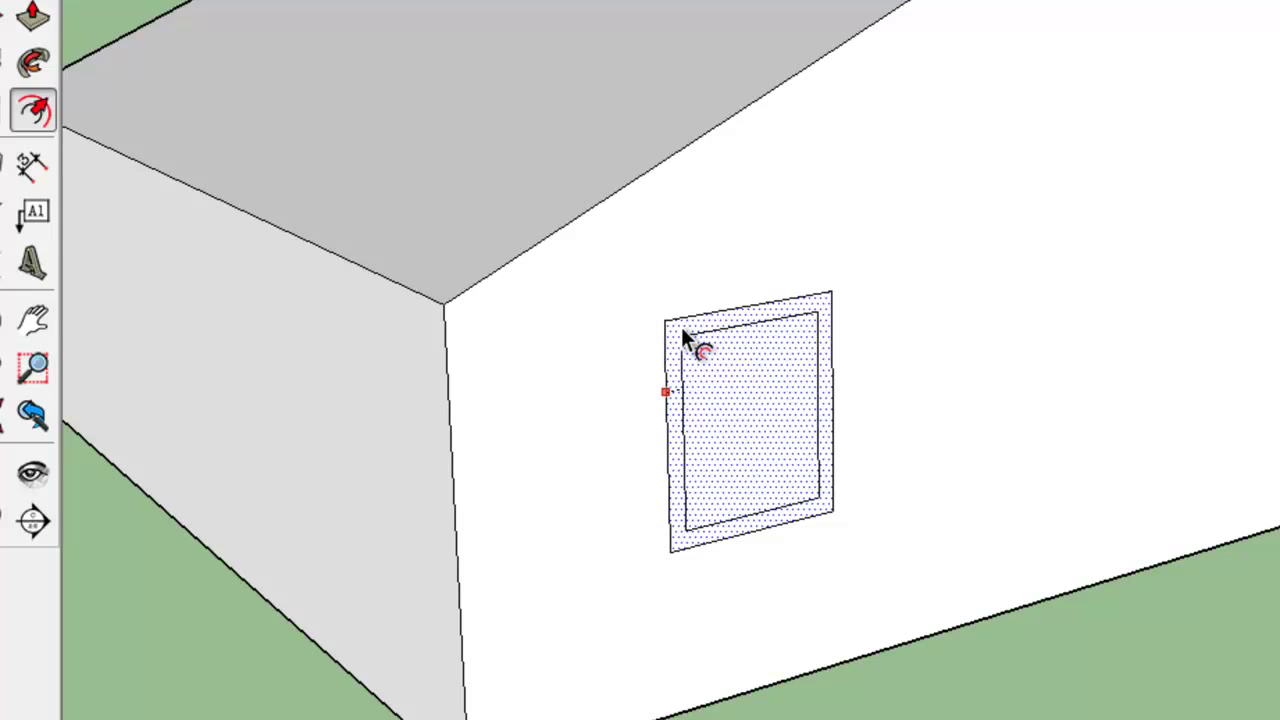
pyautogui.click(682, 331)
pyautogui.press('Return')
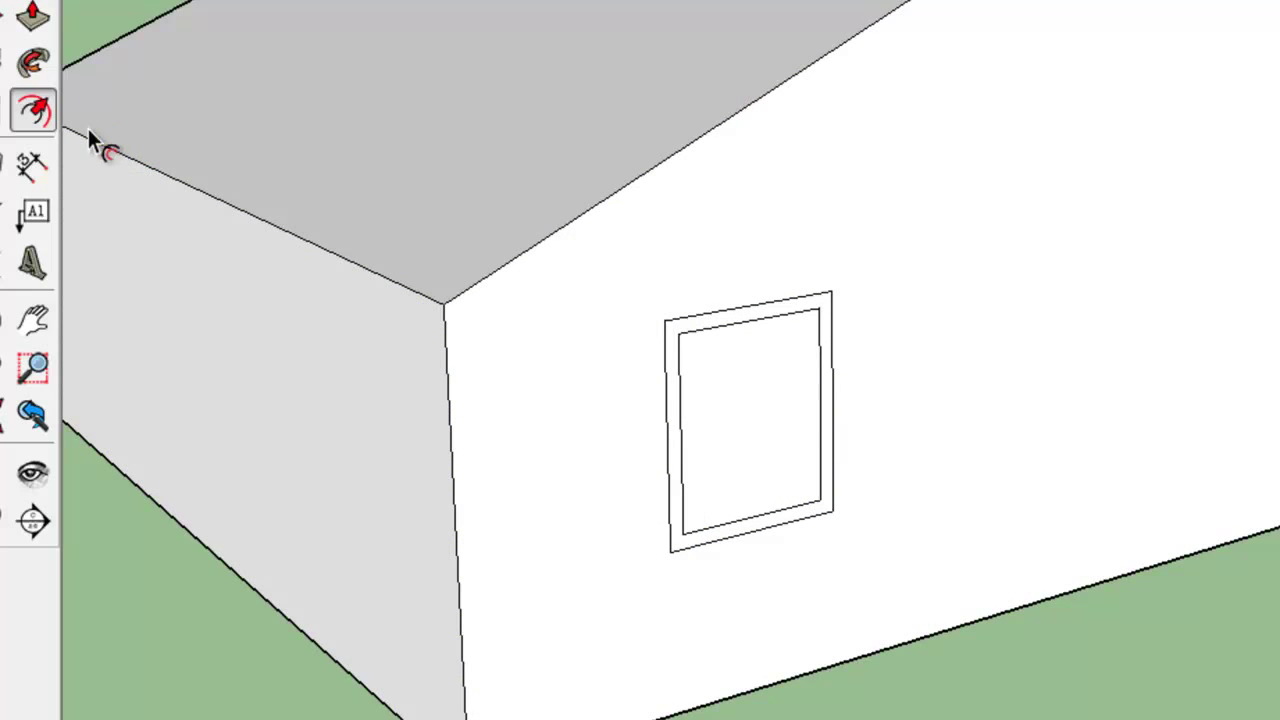
pyautogui.click(33, 14)
pyautogui.scroll(1, 669, 449)
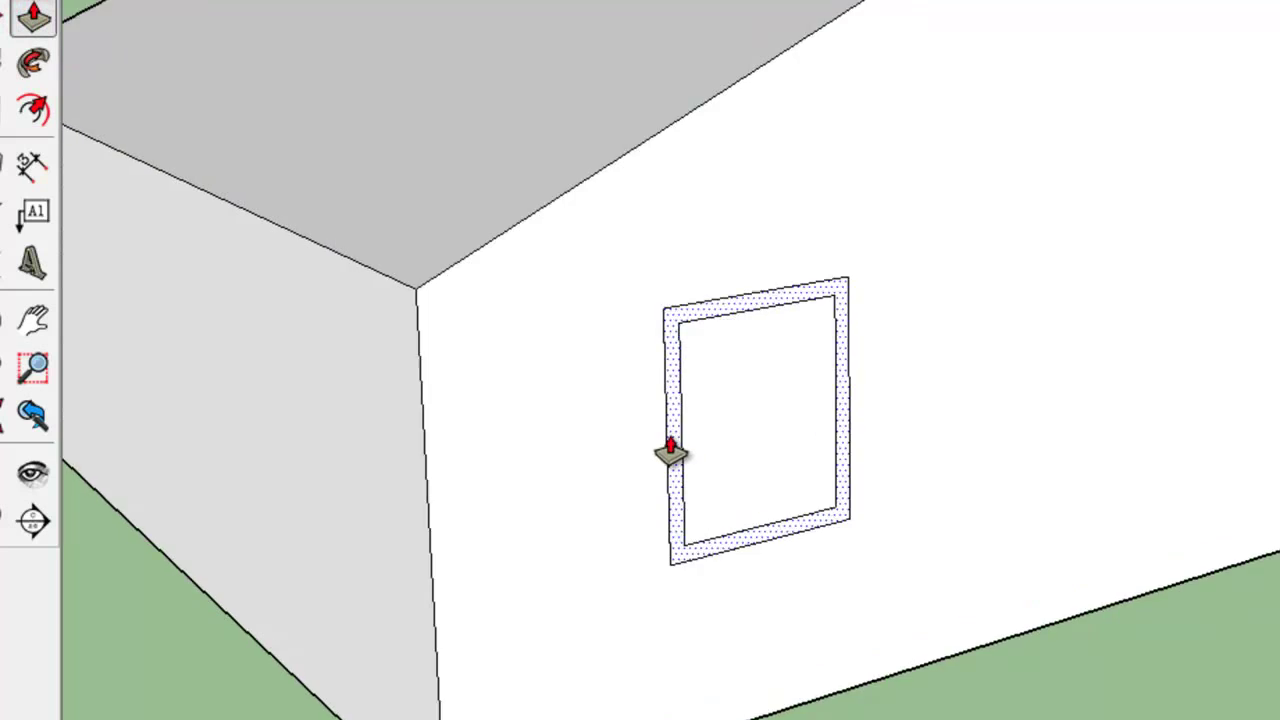
pyautogui.scroll(2, 677, 420)
pyautogui.moveTo(678, 418)
pyautogui.mouseDown()
pyautogui.moveTo(692, 425)
pyautogui.moveTo(683, 431)
pyautogui.mouseUp()
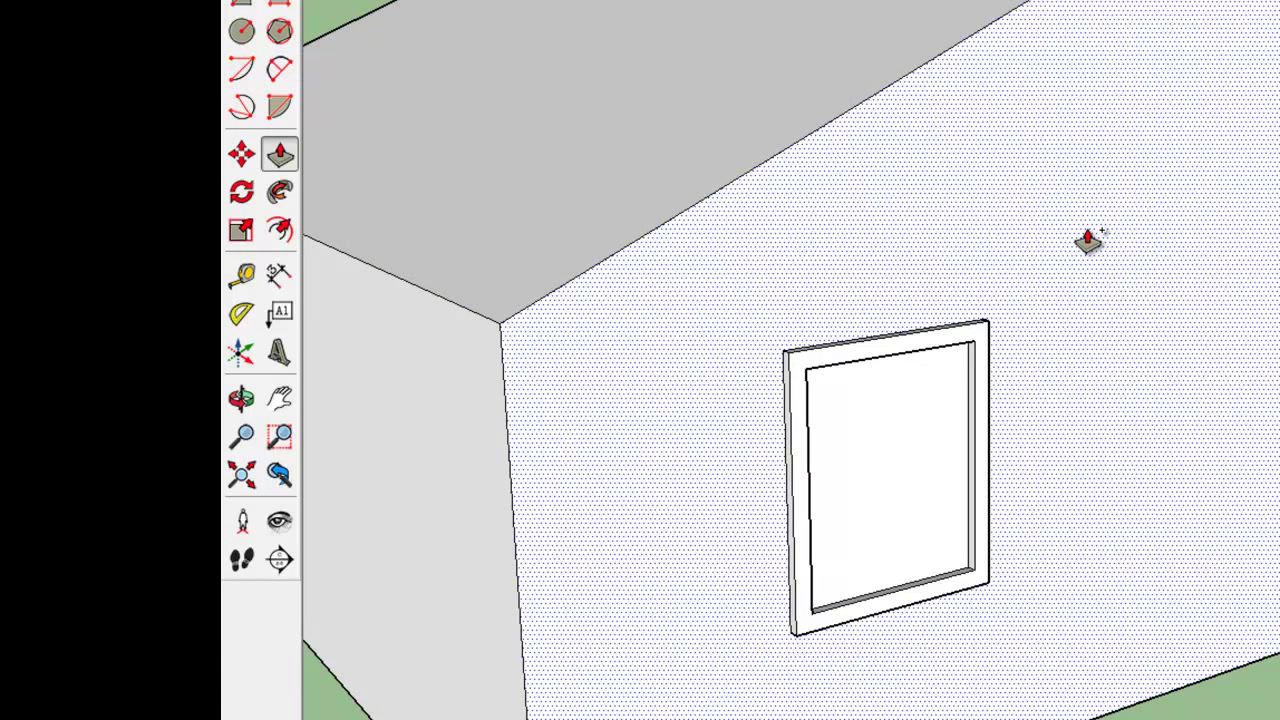
pyautogui.hotkey('ctrl', 'z')
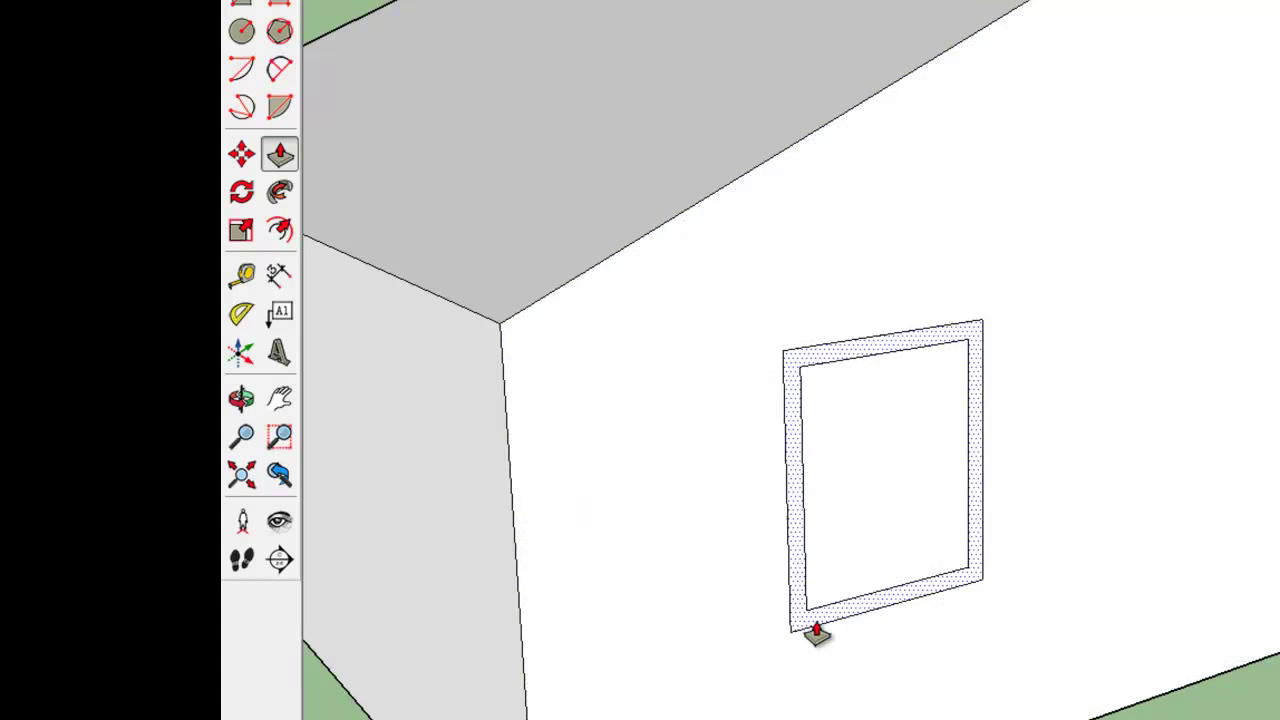
# - Draw a 2-point arc from the frame's top-left to top-right corner, bulging above the window
pyautogui.click(277, 74)
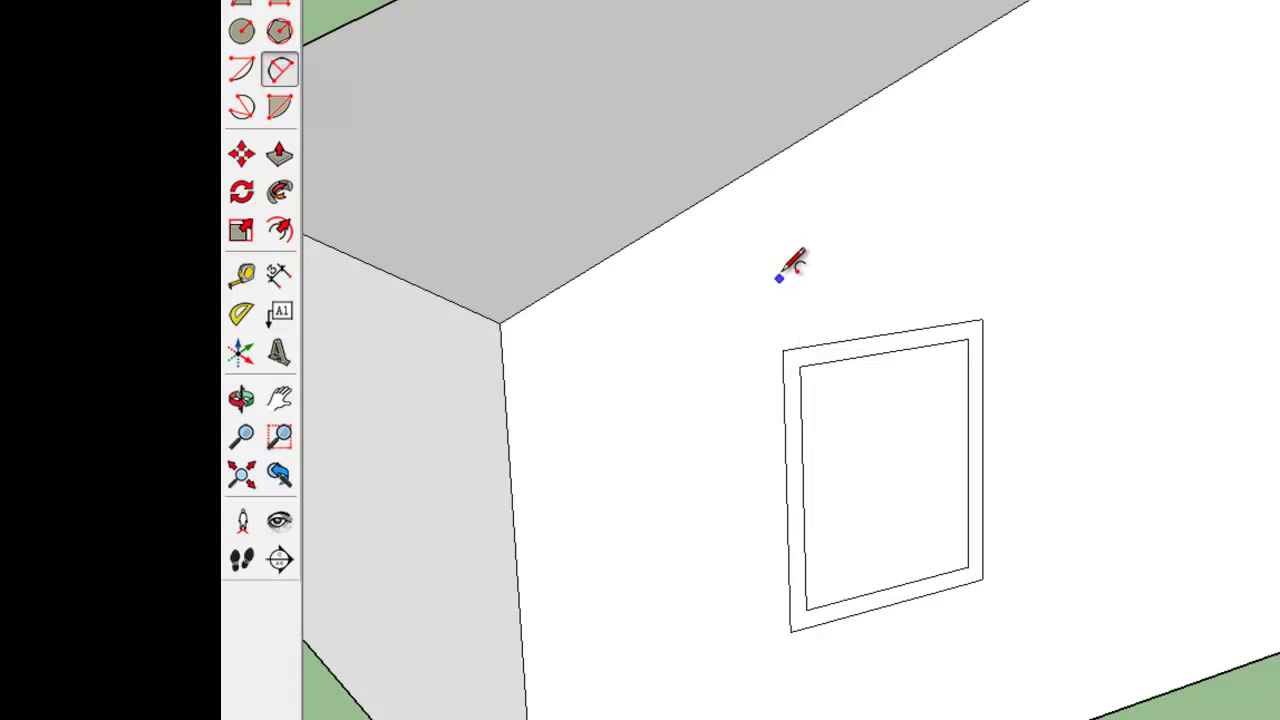
pyautogui.click(782, 349)
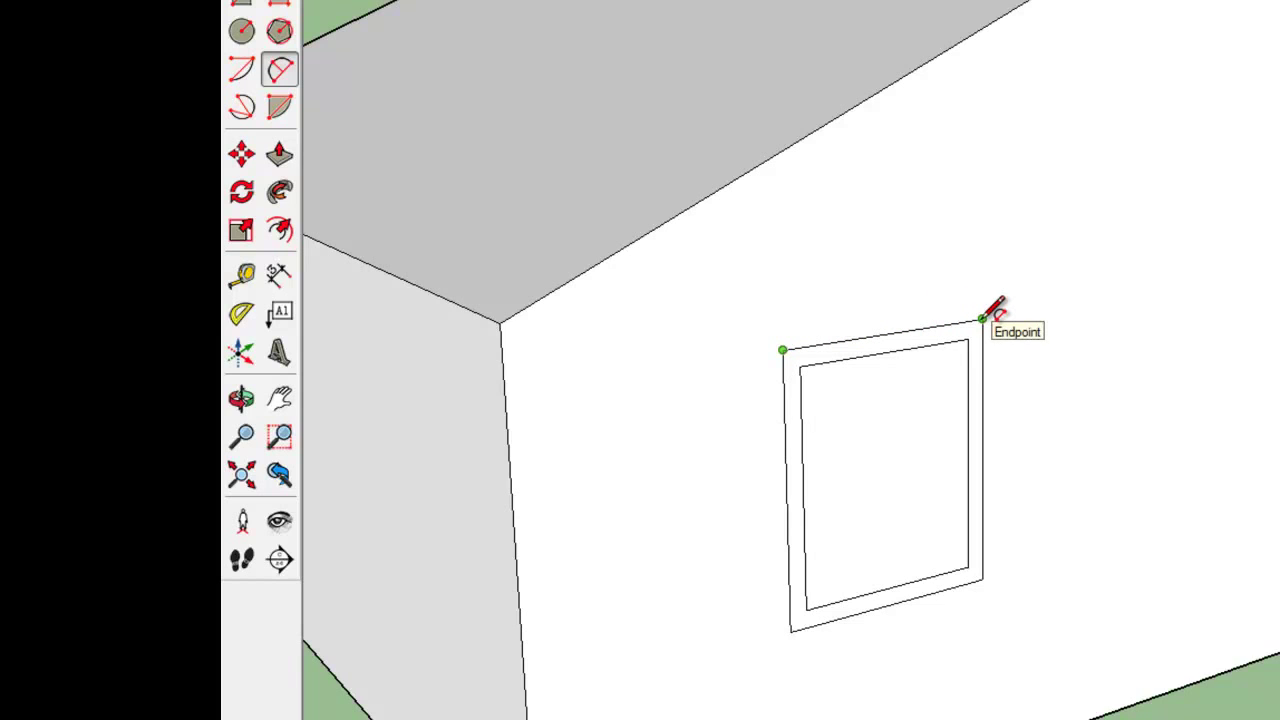
pyautogui.click(983, 318)
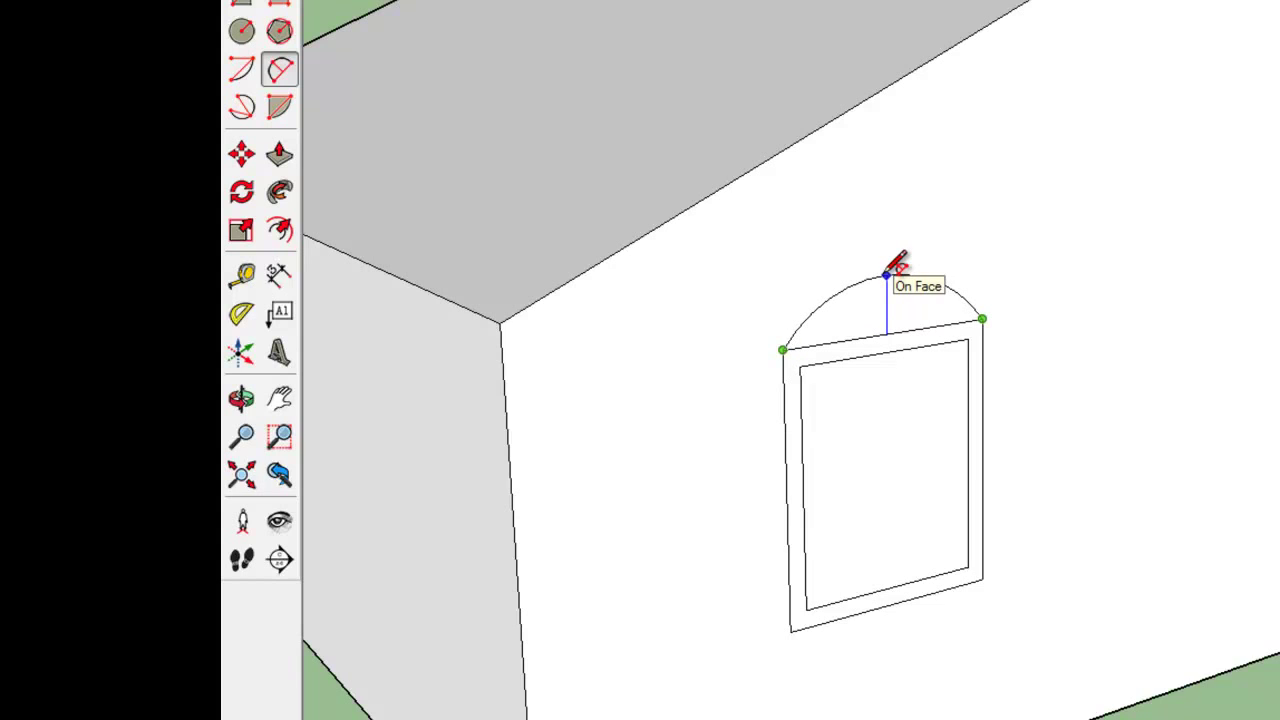
pyautogui.click(886, 274)
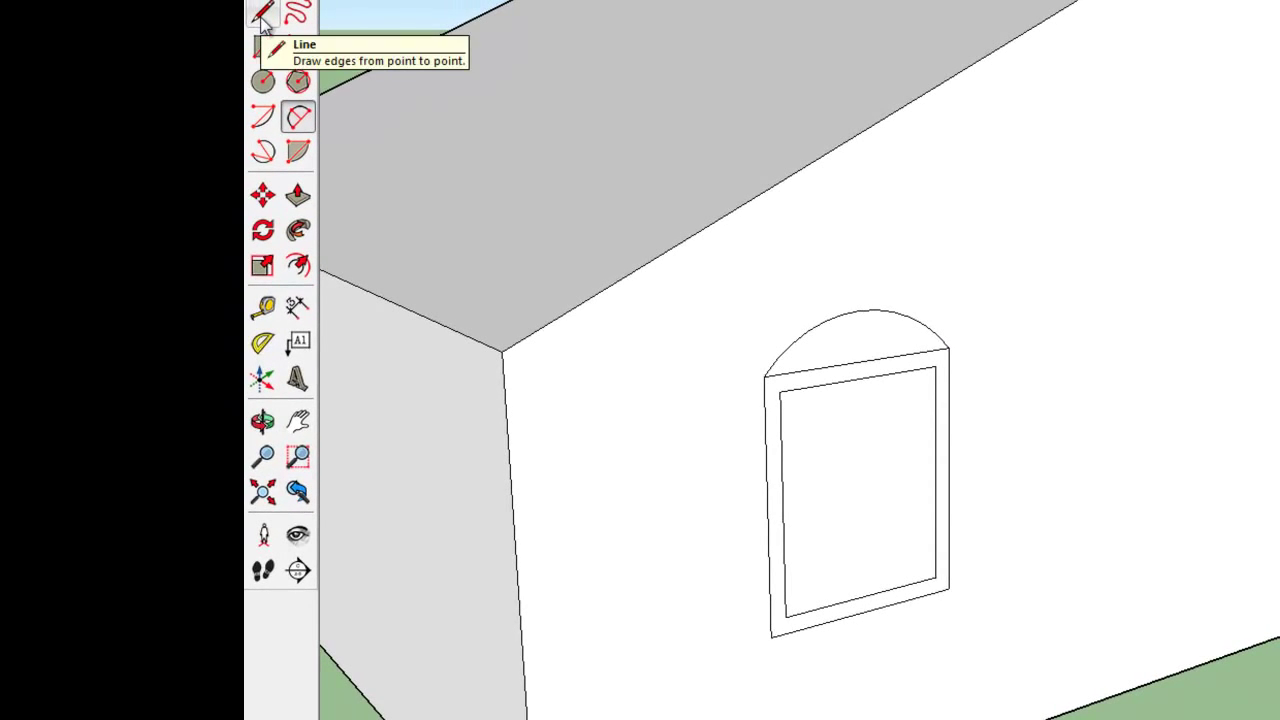
# - Draw short lines joining the inner top corners to the frame's outer top edge
pyautogui.click(262, 22)
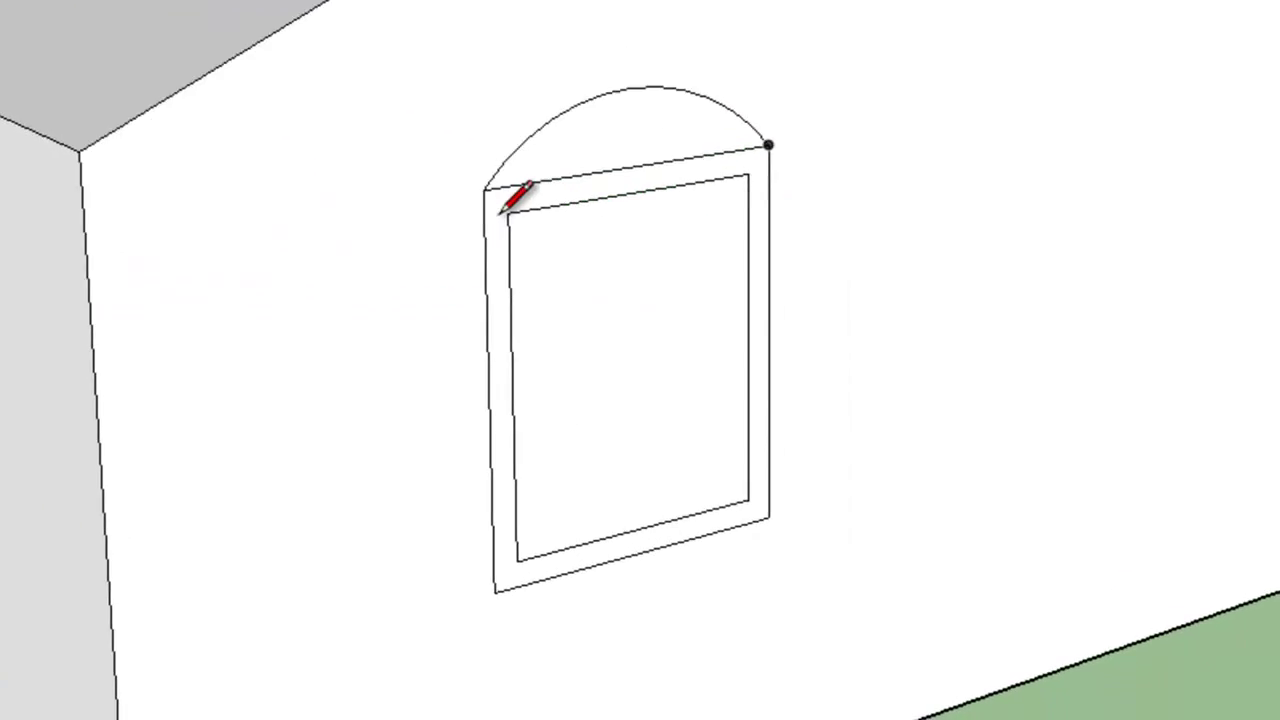
pyautogui.click(461, 183)
pyautogui.click(462, 155)
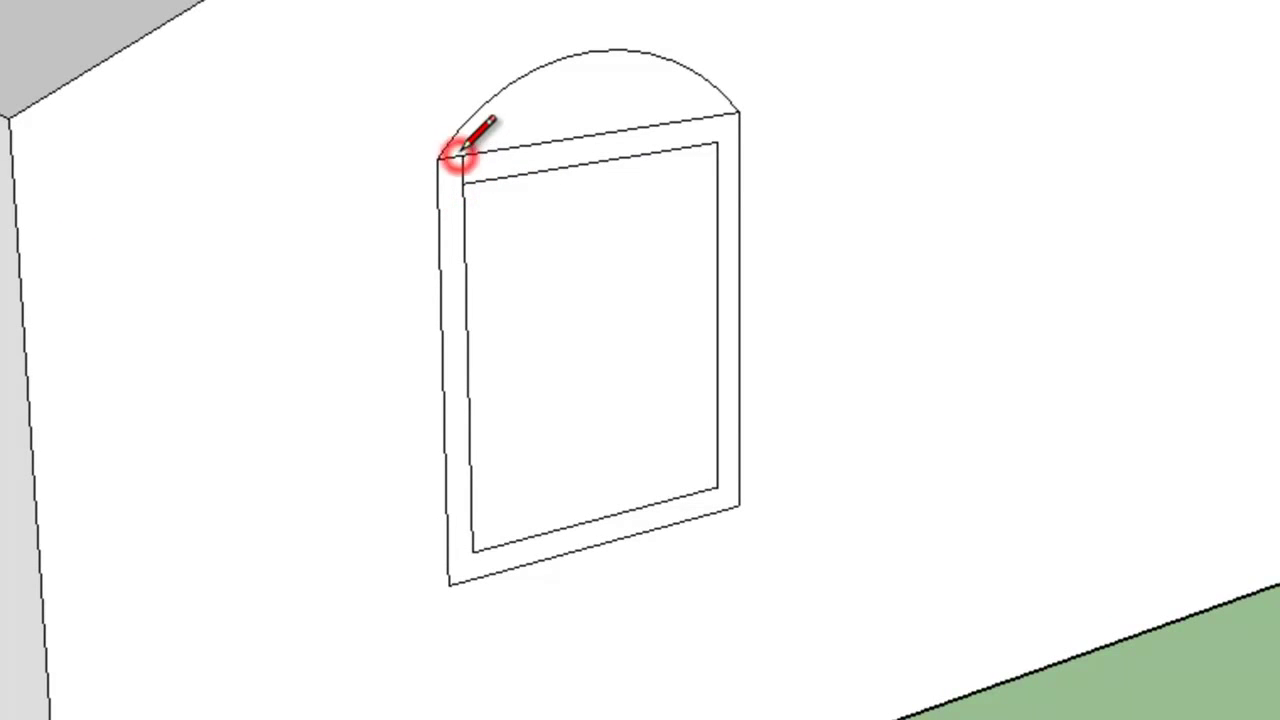
pyautogui.click(717, 142)
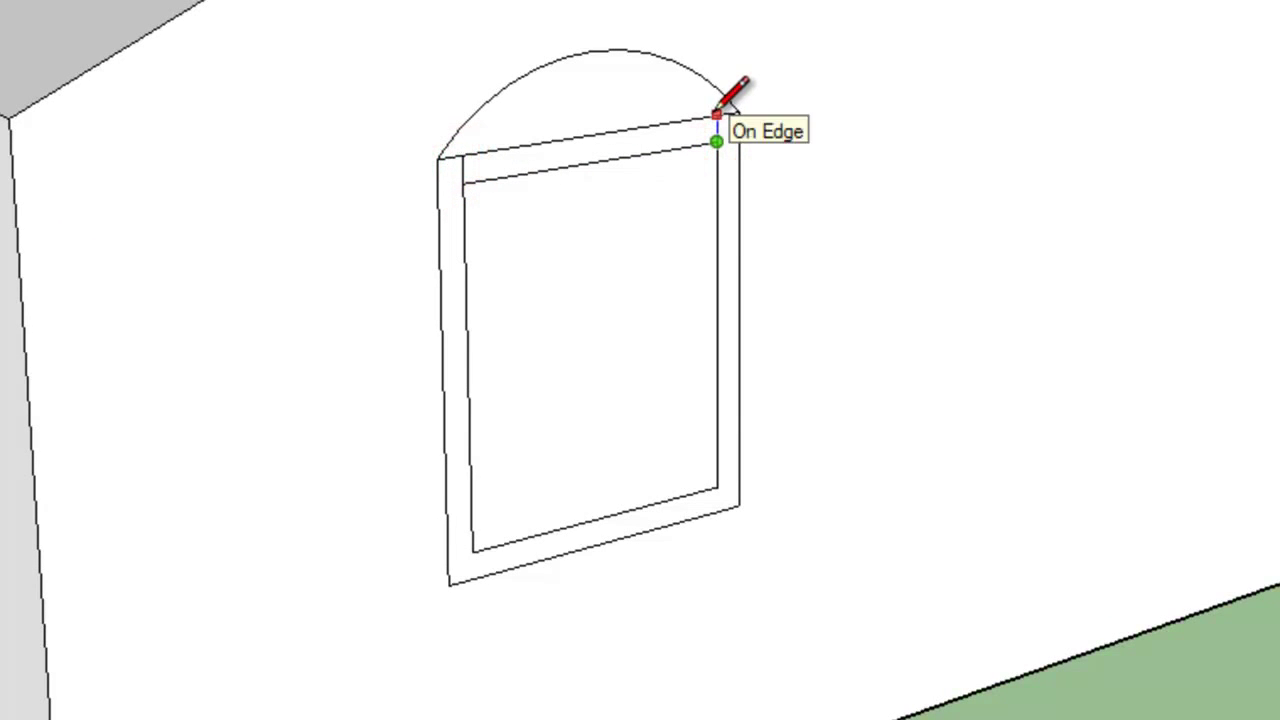
pyautogui.click(717, 115)
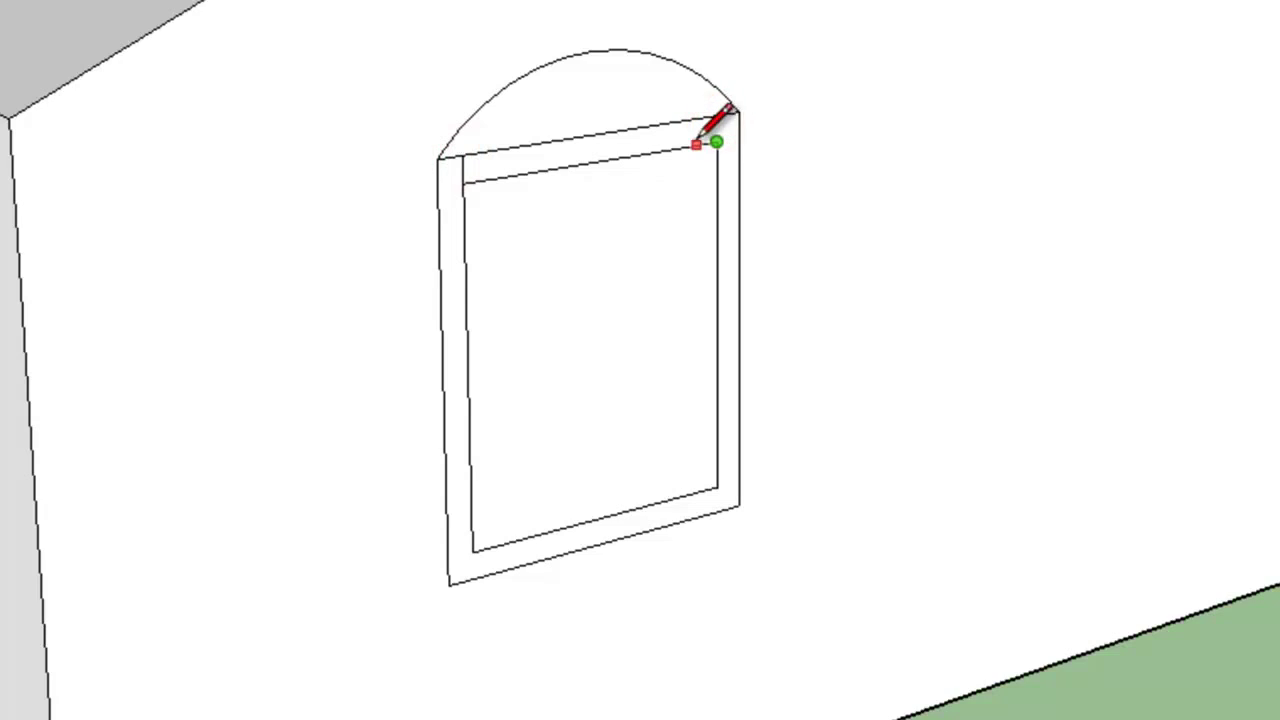
pyautogui.scroll(3, 709, 120)
pyautogui.scroll(2, 692, 166)
pyautogui.click(762, 117)
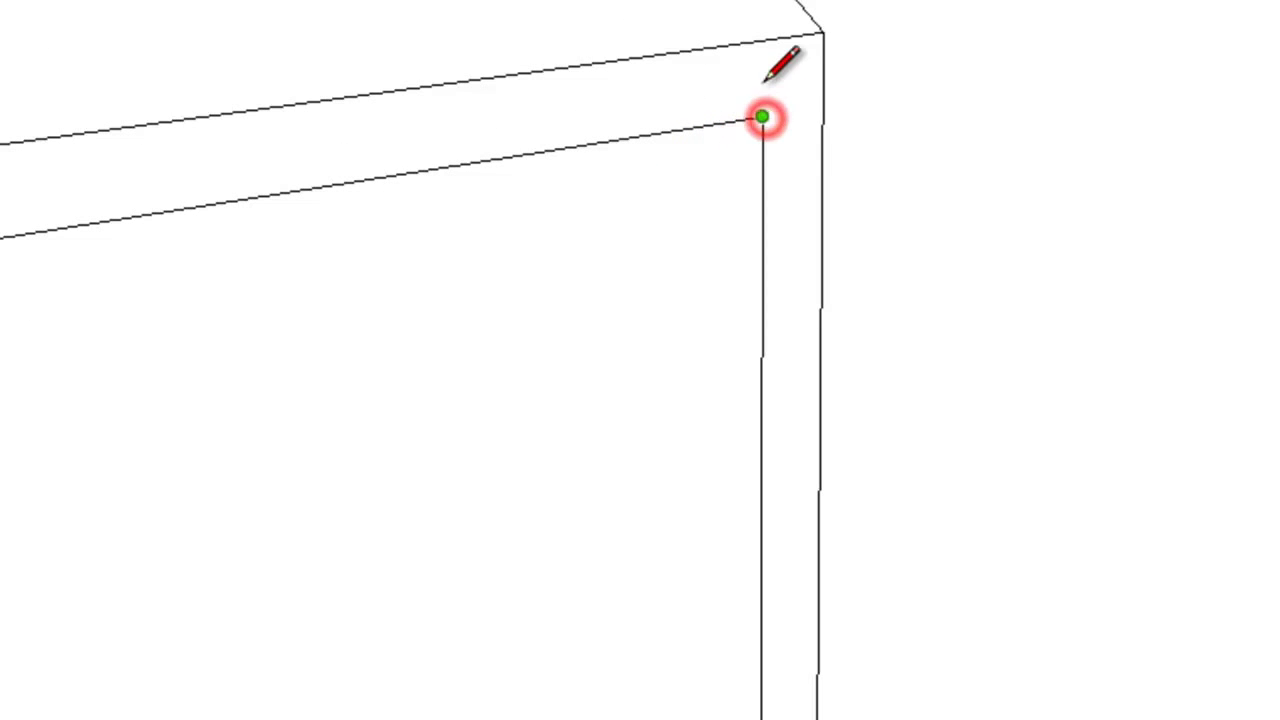
pyautogui.click(762, 40)
pyautogui.scroll(-2, 777, 25)
pyautogui.scroll(-2, 780, 25)
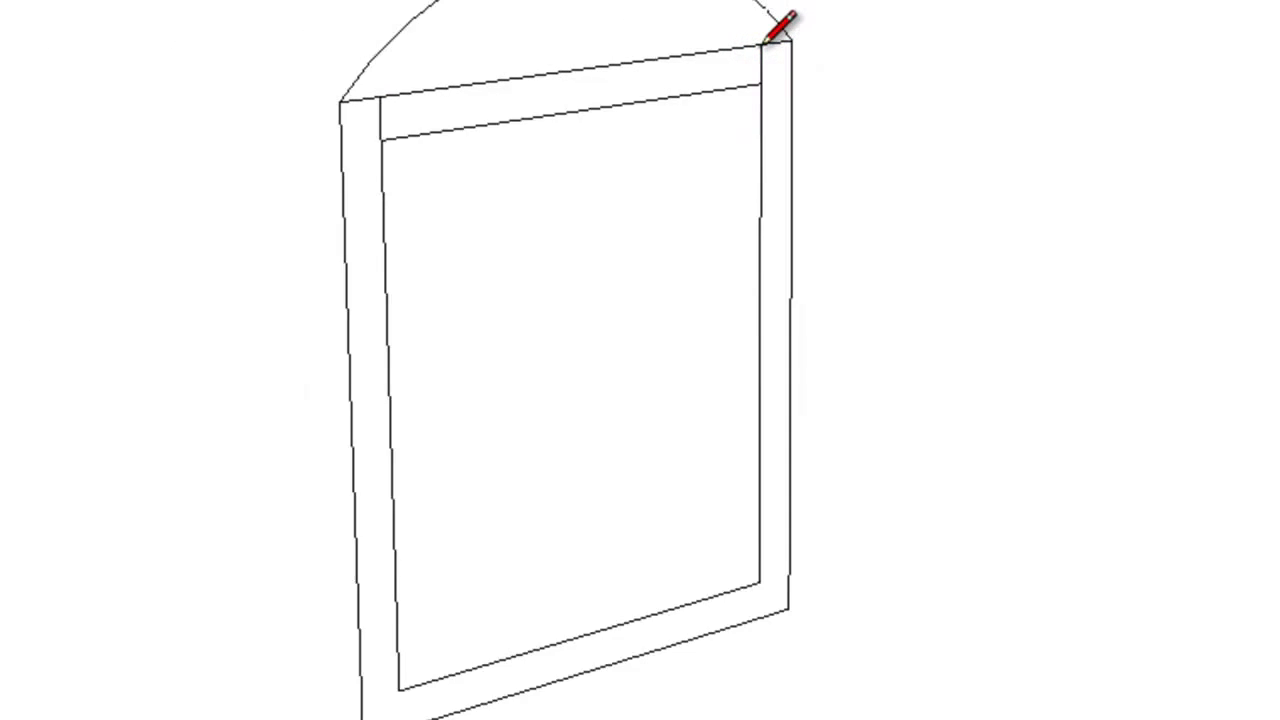
pyautogui.scroll(-2, 780, 25)
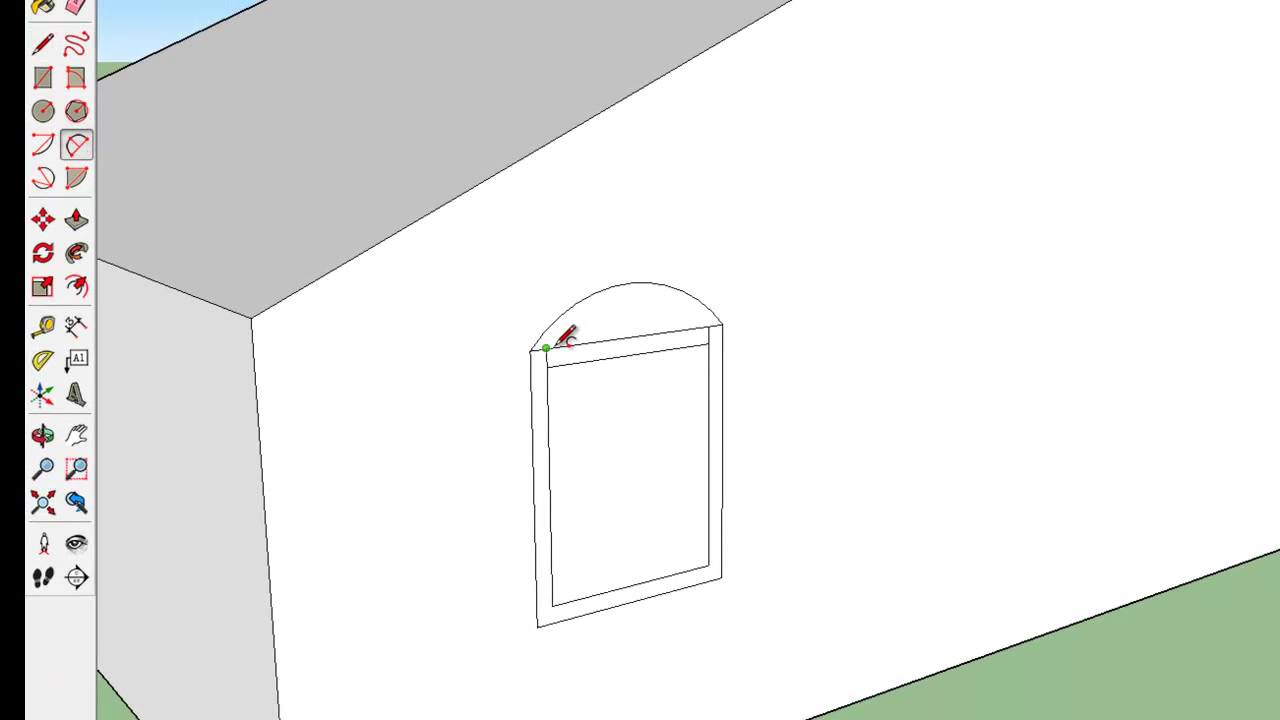
pyautogui.click(709, 327)
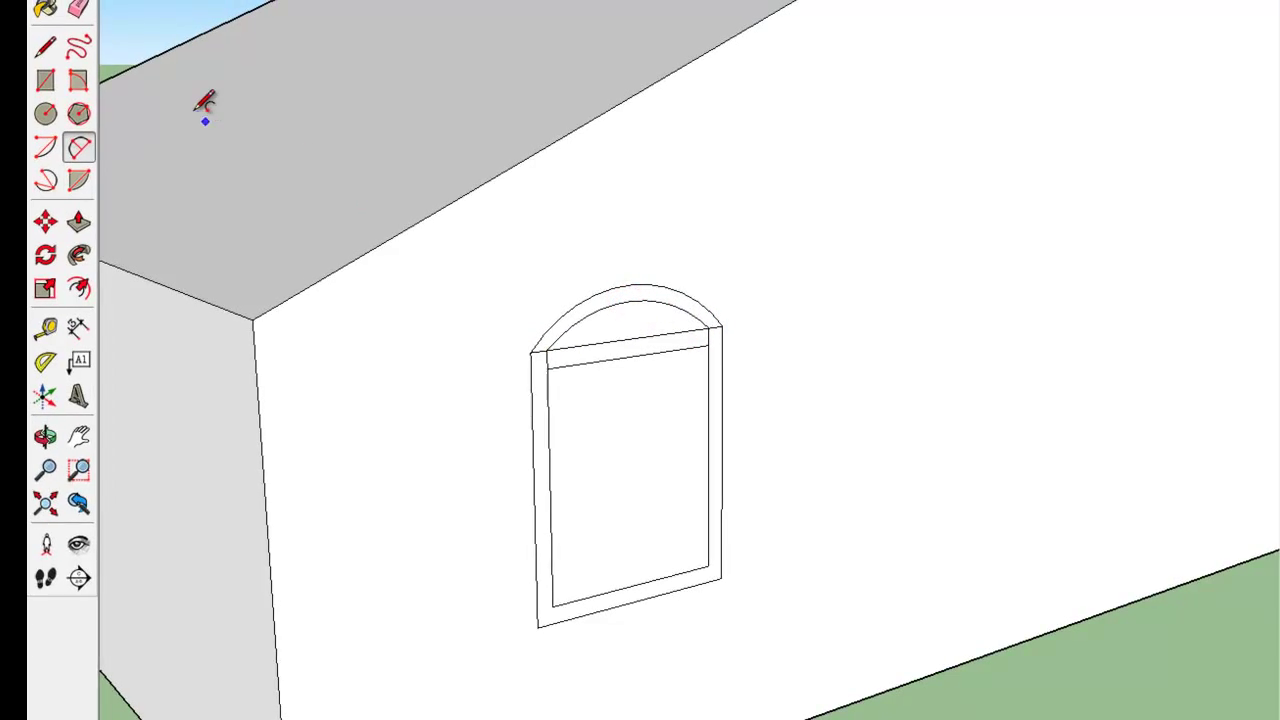
# - Erase the two straight lines under the arch and the short edges at both arch corners
pyautogui.click(75, 8)
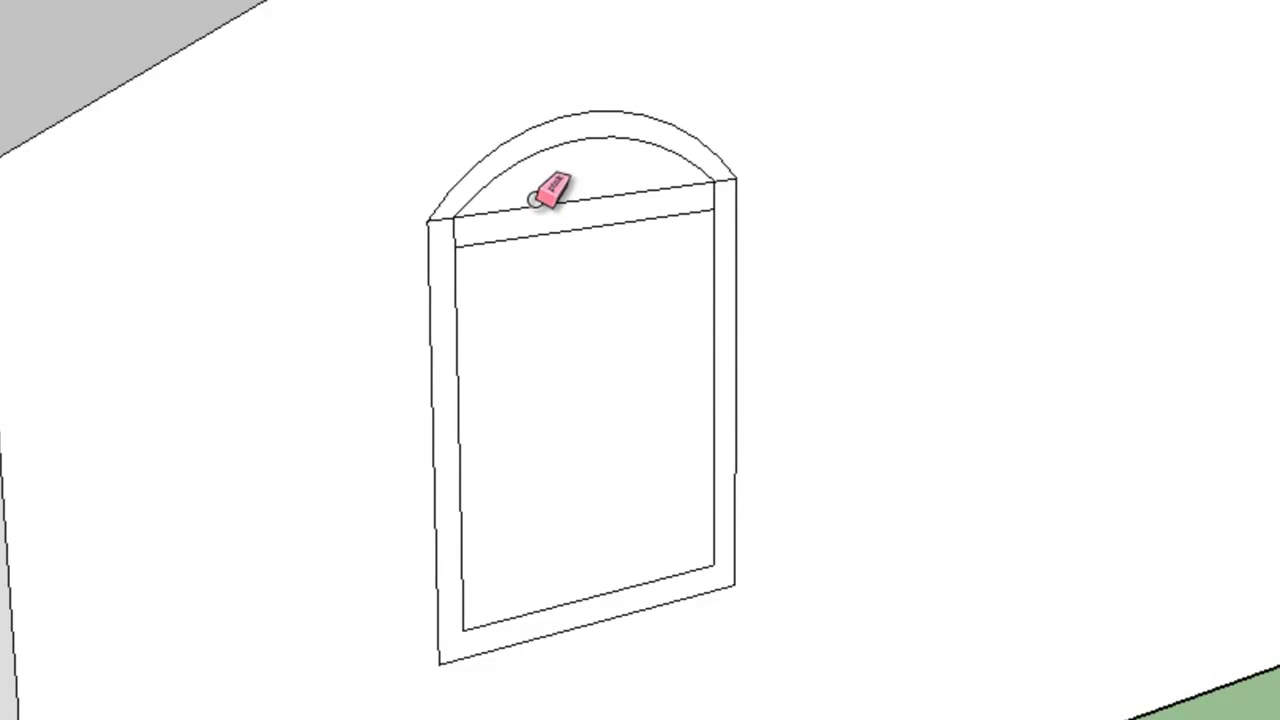
pyautogui.click(538, 205)
pyautogui.click(528, 237)
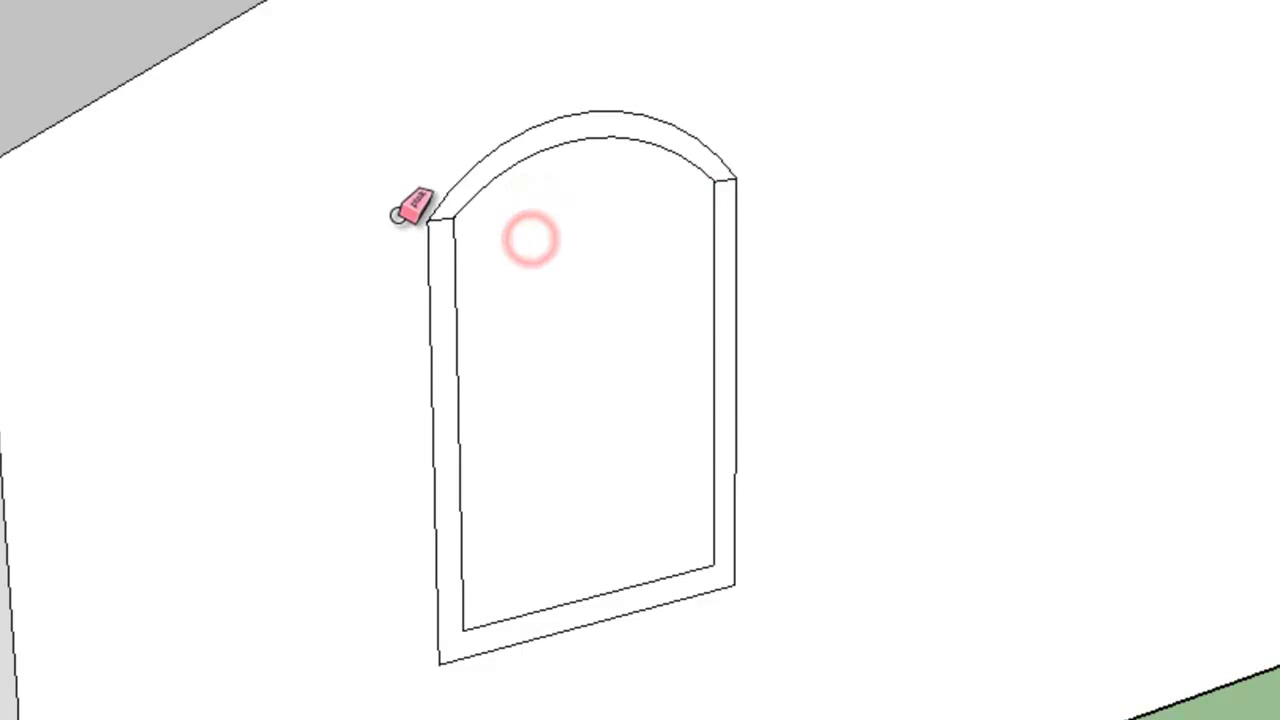
pyautogui.scroll(3, 410, 210)
pyautogui.click(490, 218)
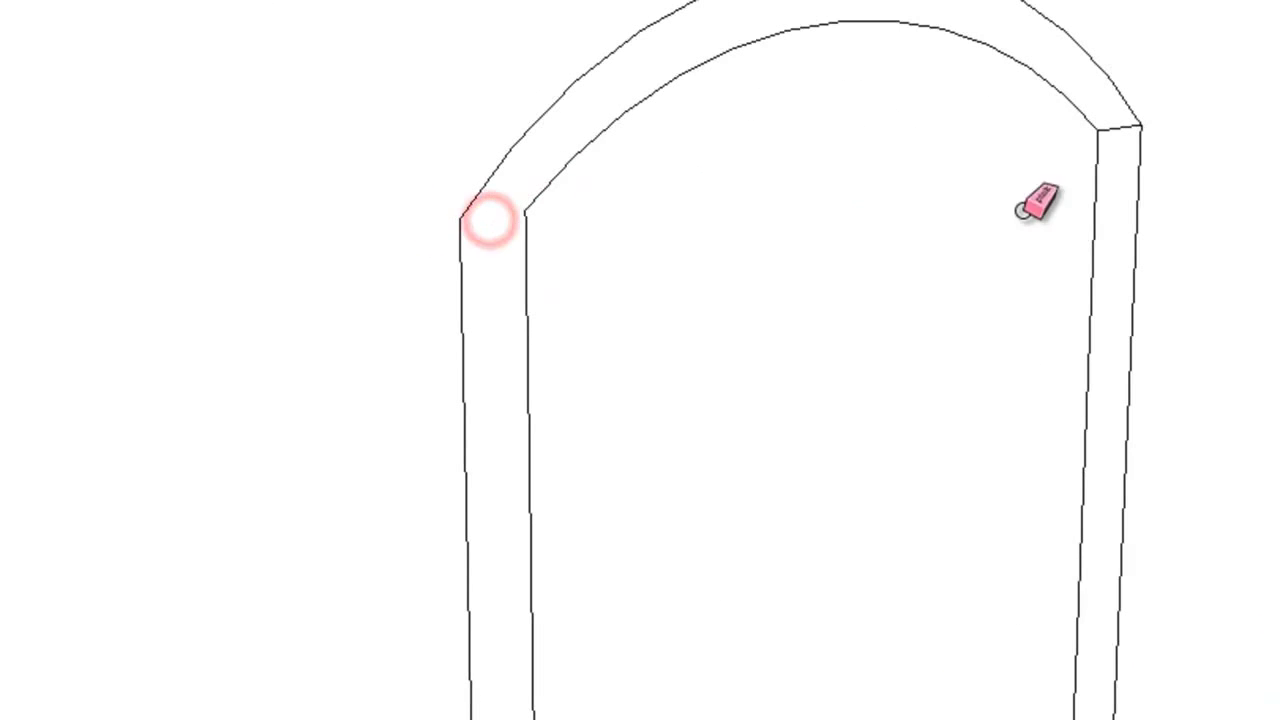
pyautogui.click(1118, 133)
pyautogui.scroll(-2, 600, 362)
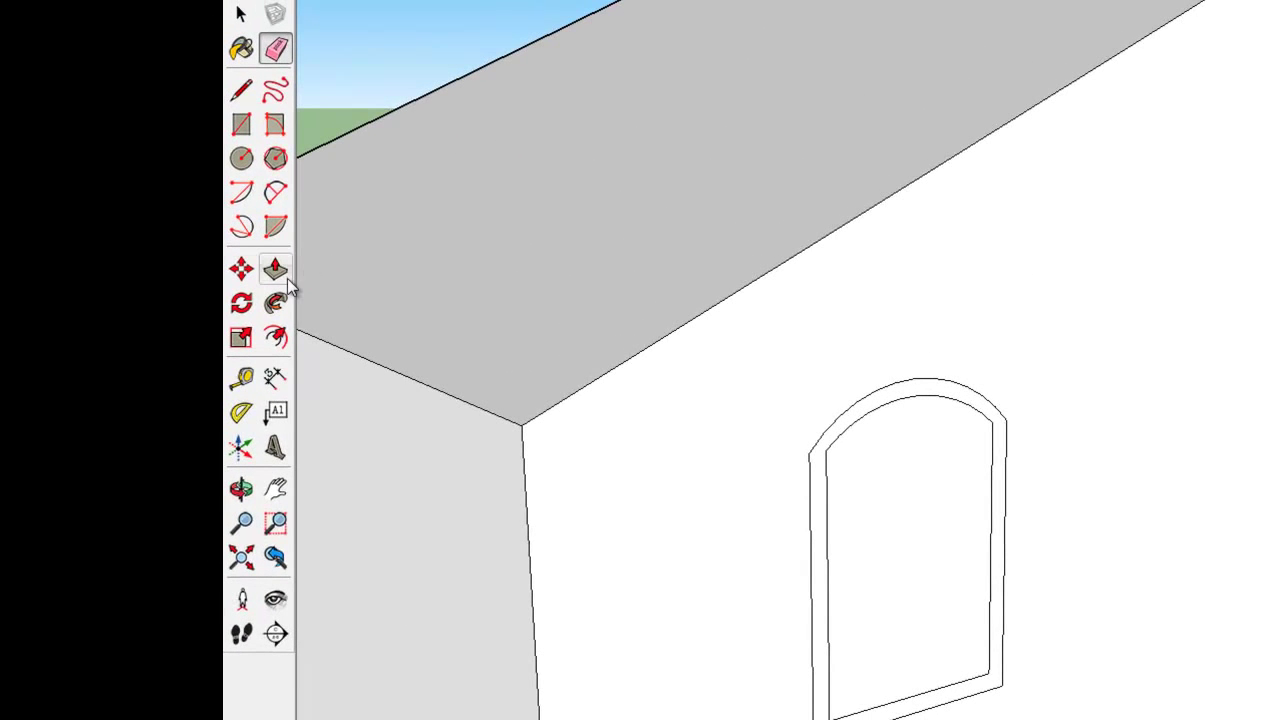
# - Push/Pull the arched frame face outward from the wall, then zoom out to see the house
pyautogui.click(283, 281)
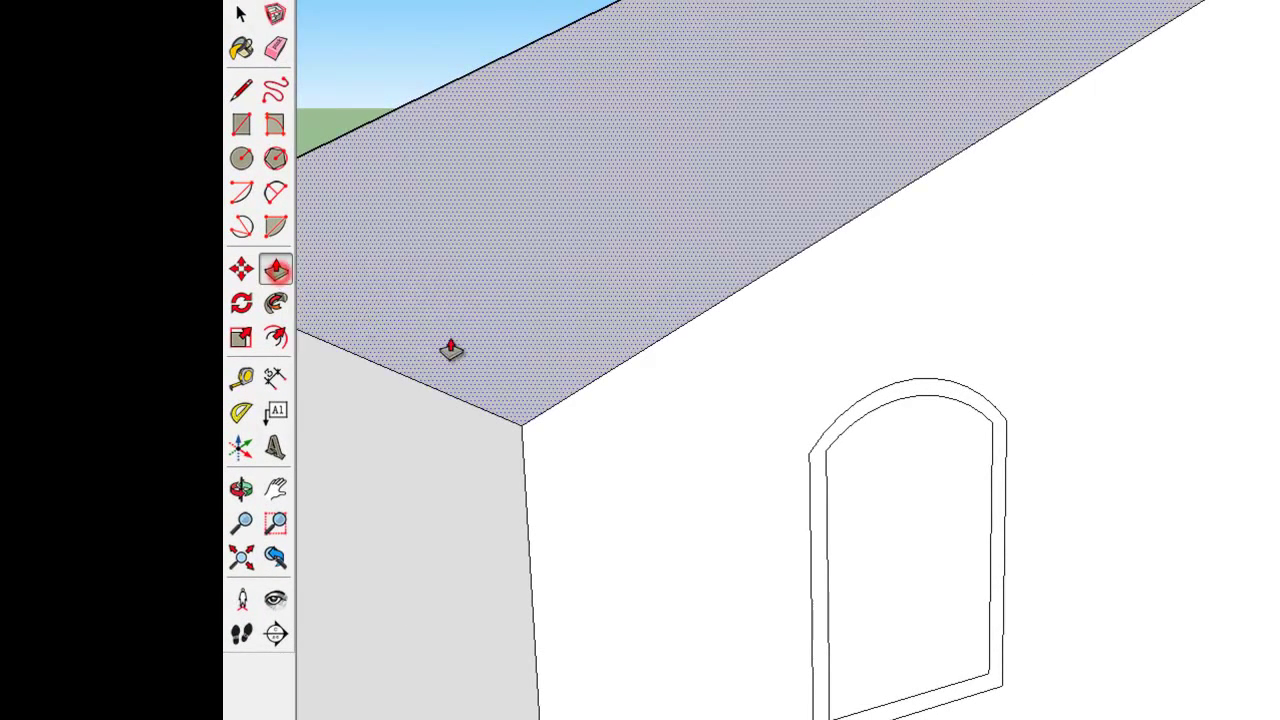
pyautogui.moveTo(772, 398); pyautogui.dragTo(786, 402)
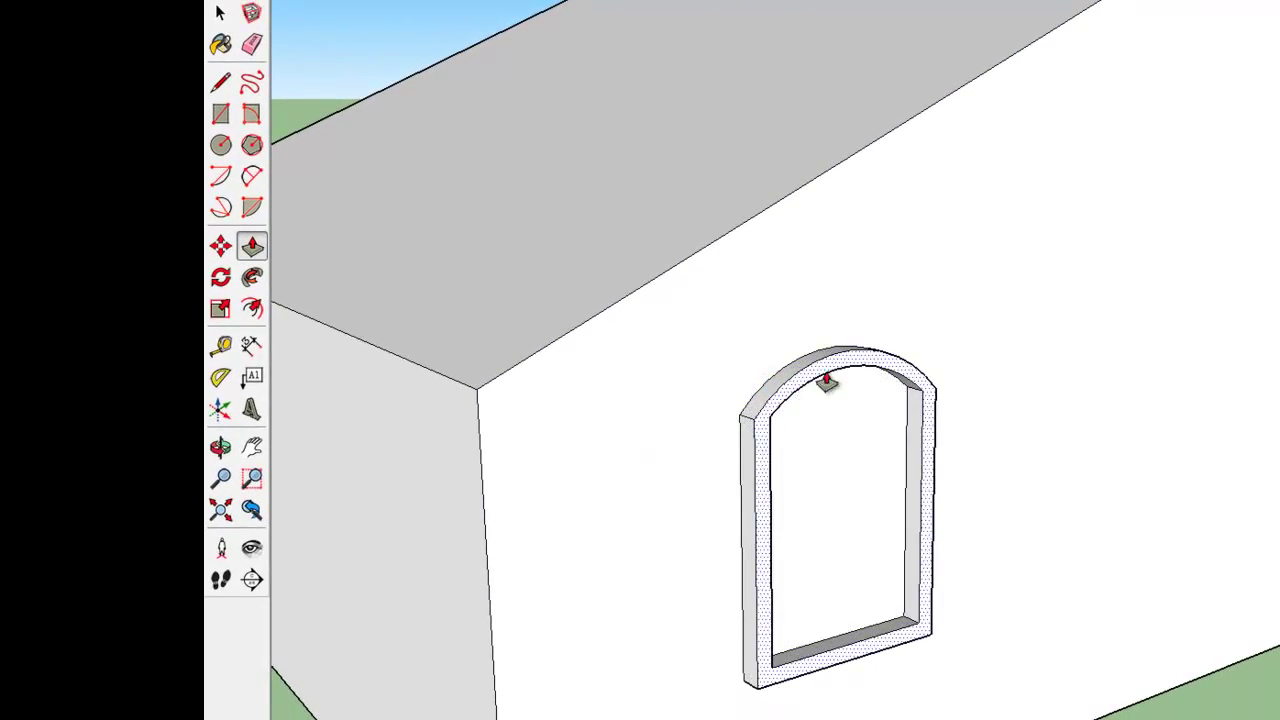
pyautogui.scroll(-3, 910, 488)
pyautogui.scroll(-3, 940, 482)
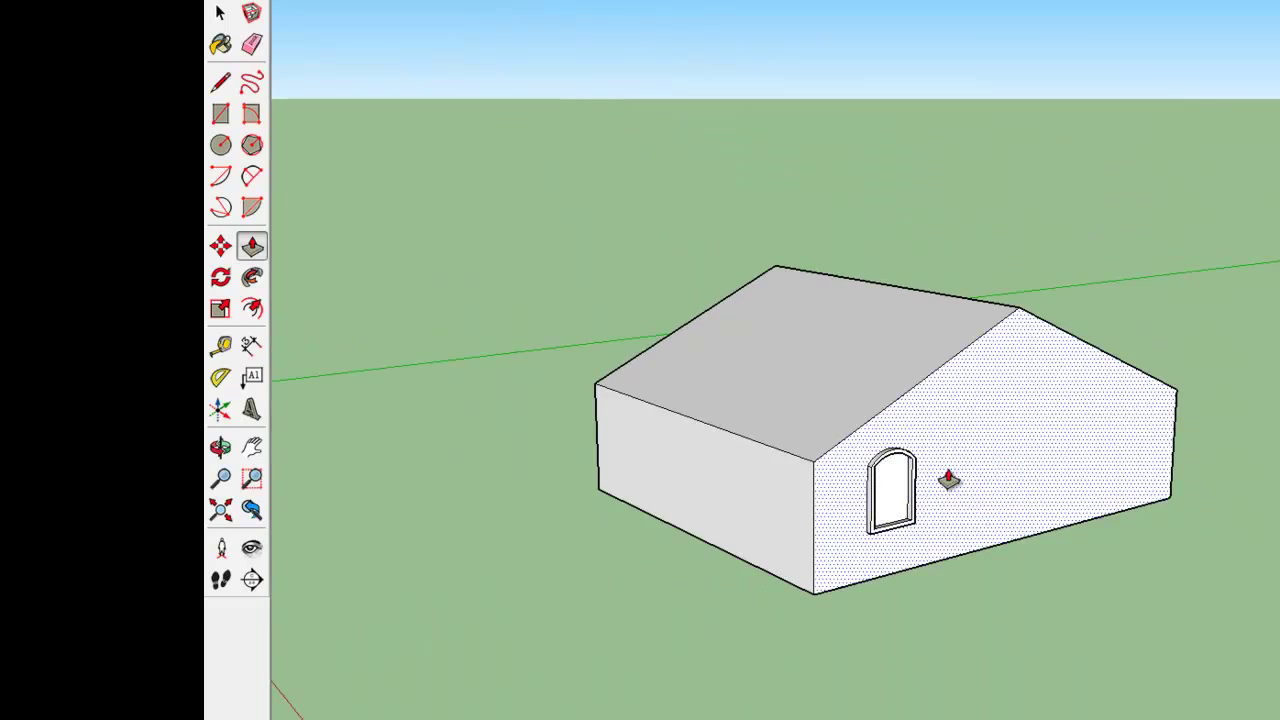
pyautogui.scroll(4, 1060, 458)
pyautogui.scroll(-2, 990, 451)
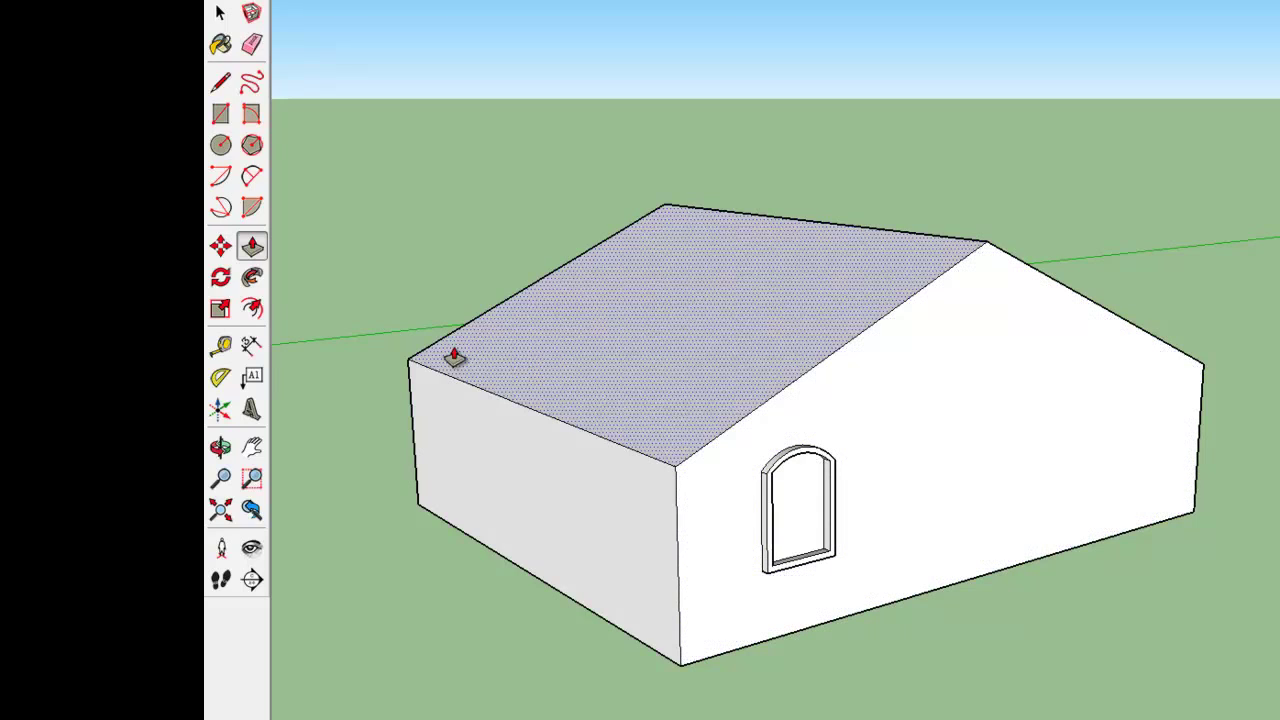
# - Draw a wide 2-point arc between the gable wall's eave corners, bulging up beneath the ridge
pyautogui.click(256, 186)
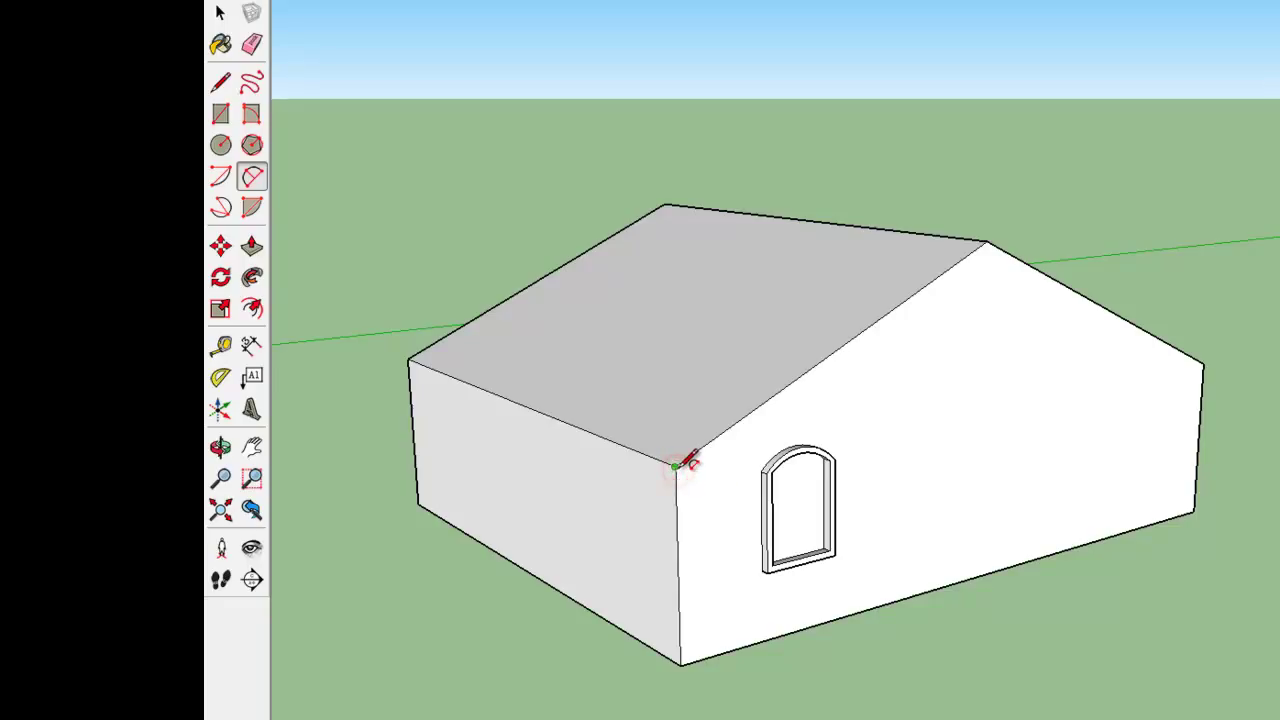
pyautogui.click(1204, 364)
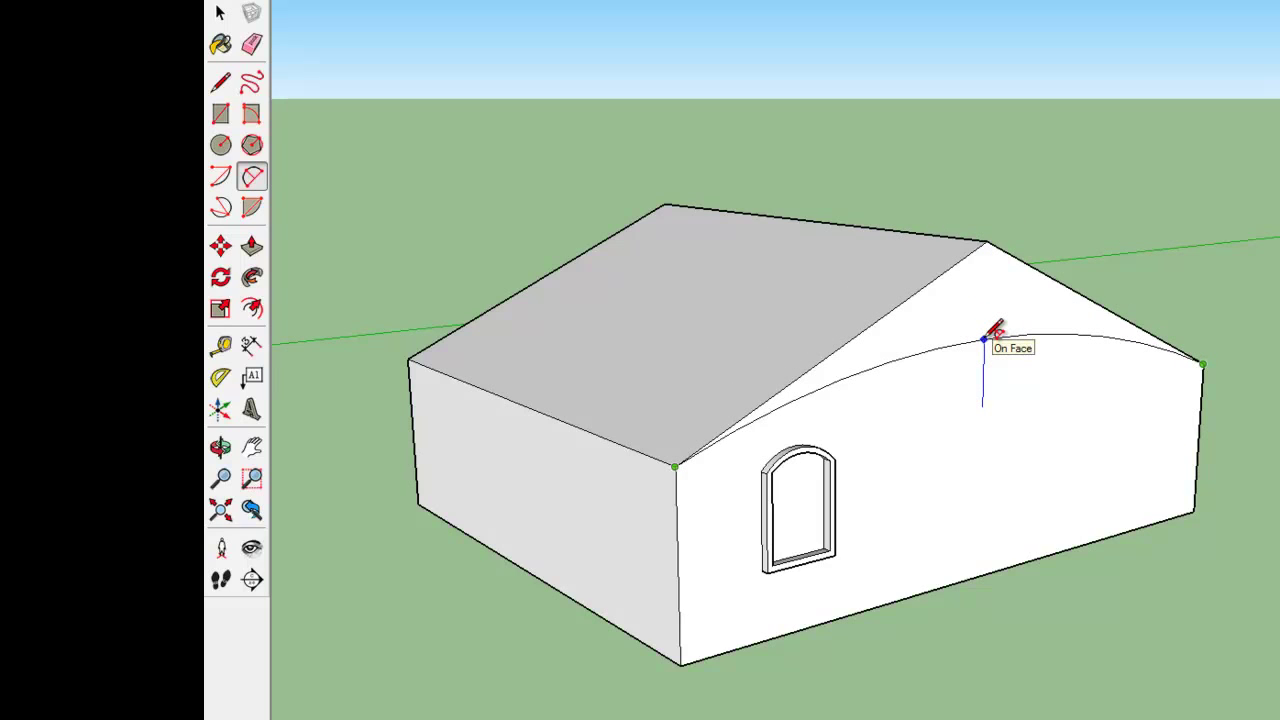
pyautogui.click(983, 340)
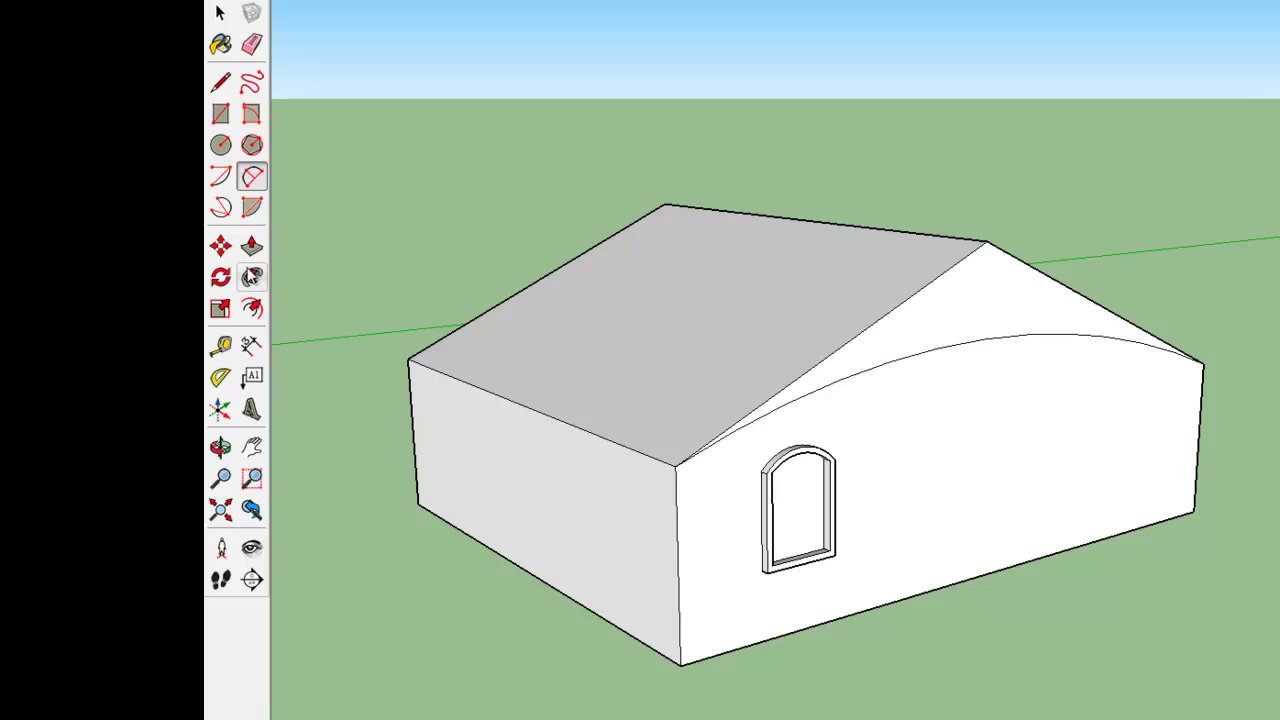
# - Push the face above the arc and the leftover gable triangle through the house
pyautogui.click(249, 248)
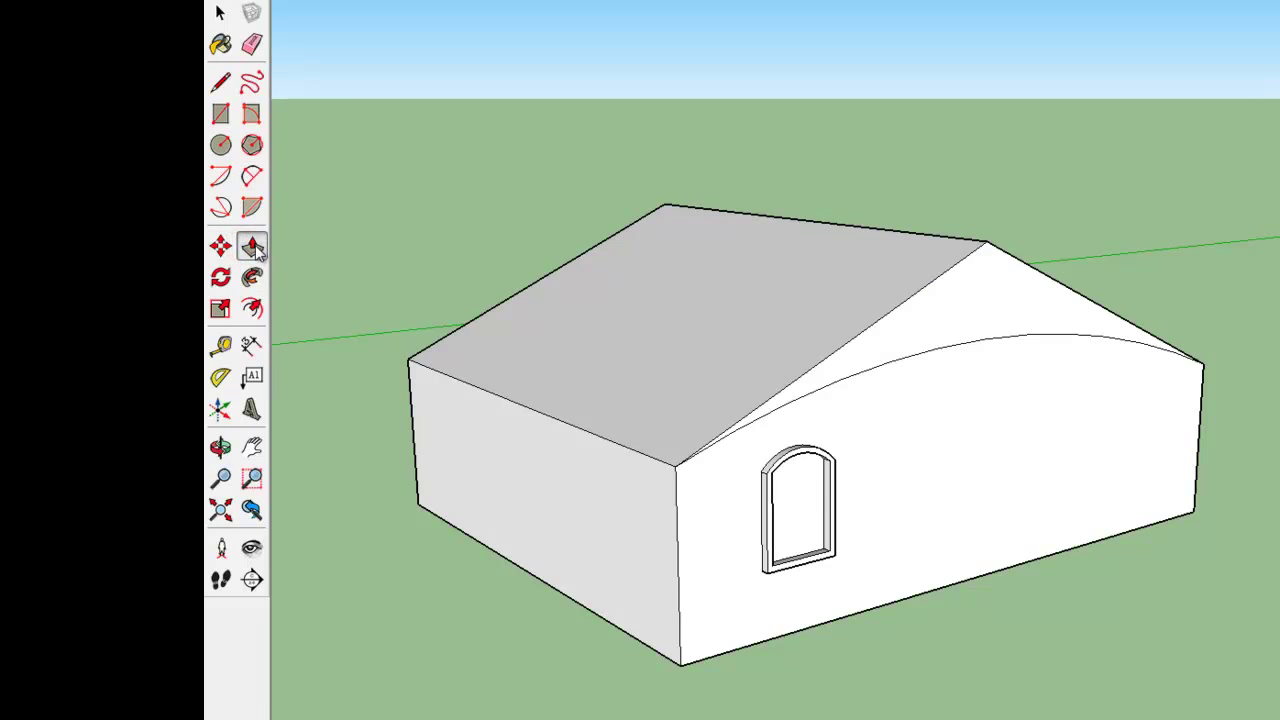
pyautogui.click(964, 320)
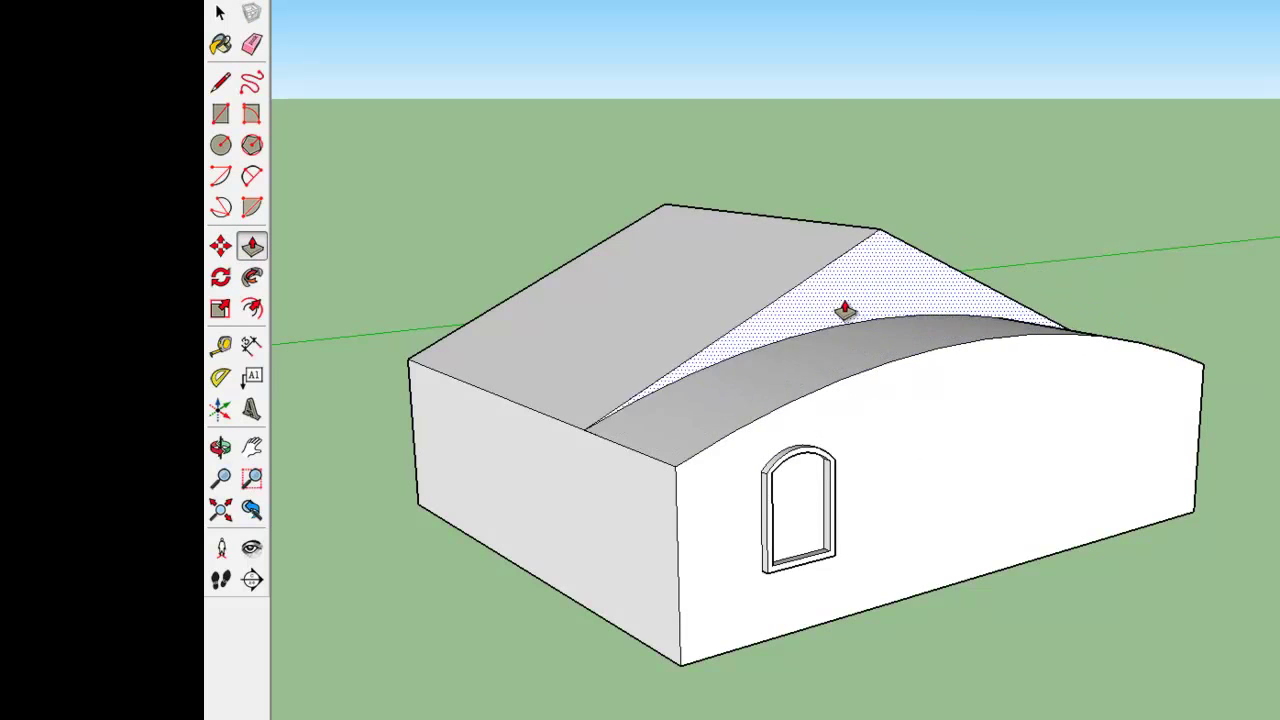
pyautogui.click(656, 249)
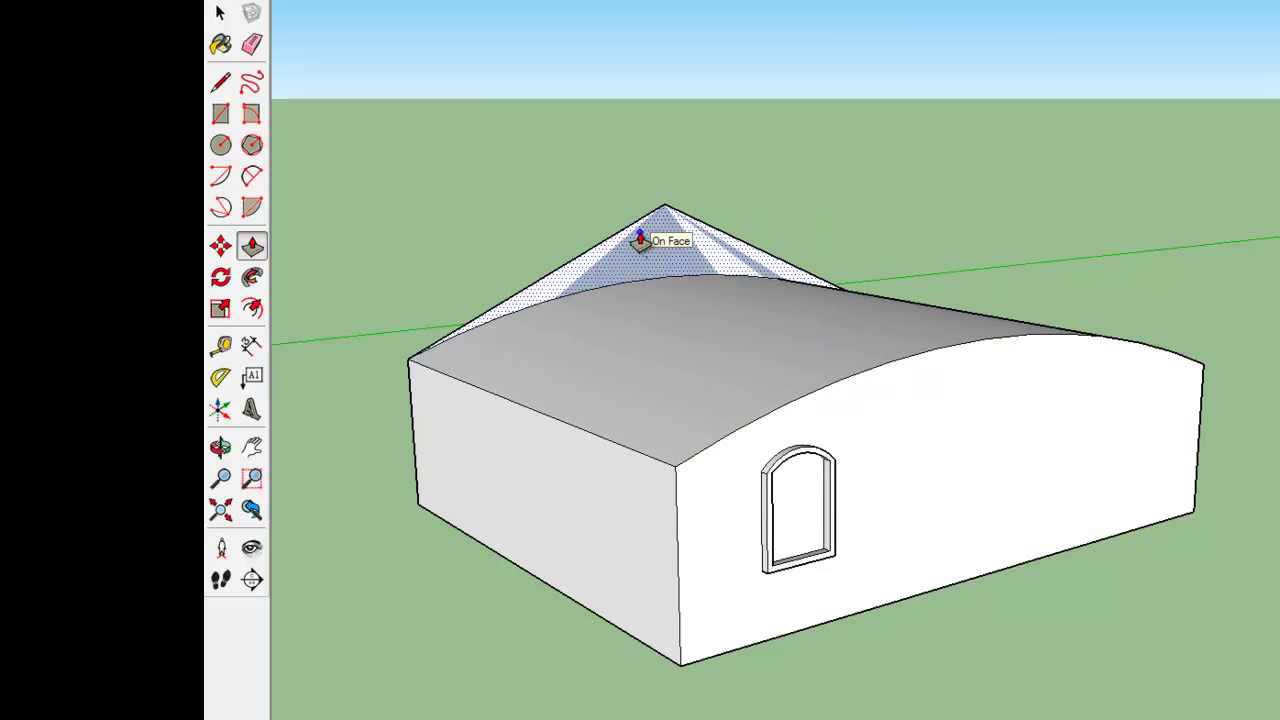
pyautogui.click(574, 376)
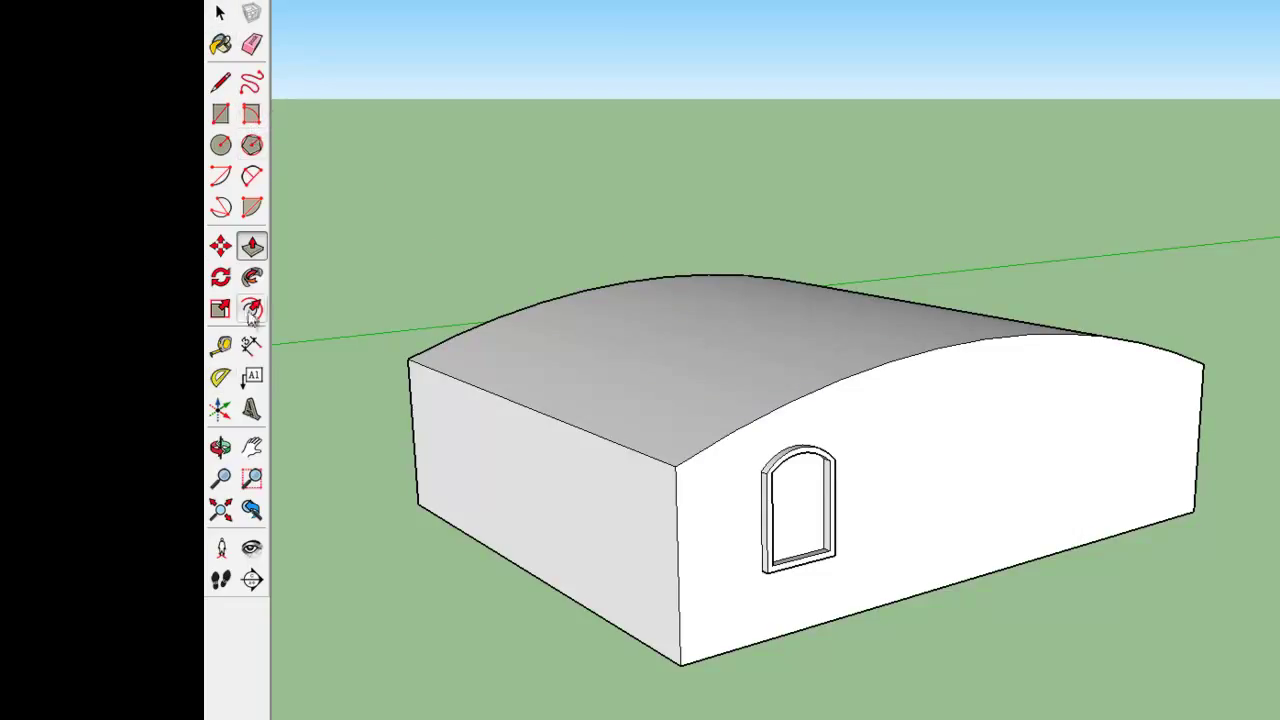
pyautogui.click(221, 446)
# - Orbit around the house to view the barrel-vault roof and arched window frame
pyautogui.moveTo(990, 557)
pyautogui.mouseDown()
pyautogui.moveTo(737, 314)
pyautogui.moveTo(823, 451)
pyautogui.moveTo(789, 369)
pyautogui.moveTo(706, 386)
pyautogui.moveTo(823, 549)
pyautogui.moveTo(920, 523)
pyautogui.moveTo(968, 541)
pyautogui.moveTo(933, 467)
pyautogui.mouseUp()
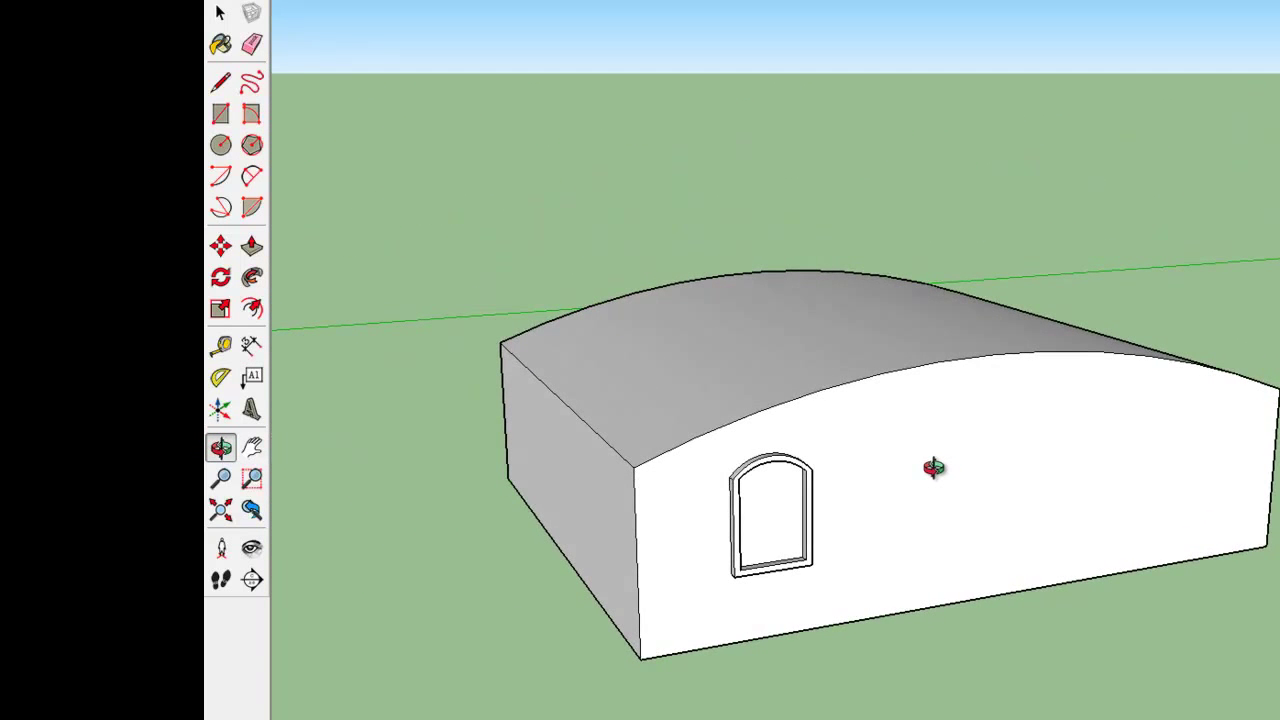